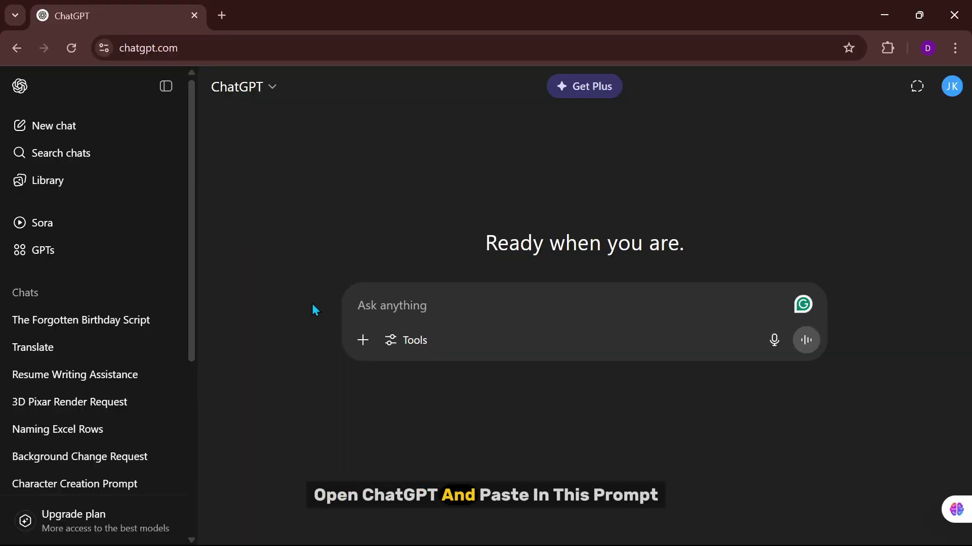
{"action": "key", "text": "ctrl+v"}
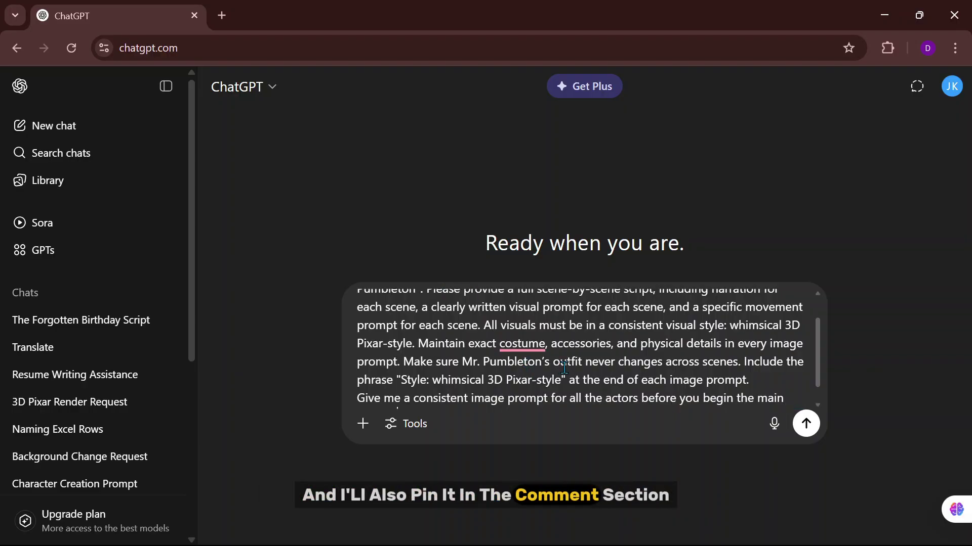
{"action": "scroll", "coordinate": [564, 368], "scroll_direction": "down", "scroll_amount": 1}
{"action": "scroll", "coordinate": [564, 368], "scroll_direction": "up", "scroll_amount": 1}
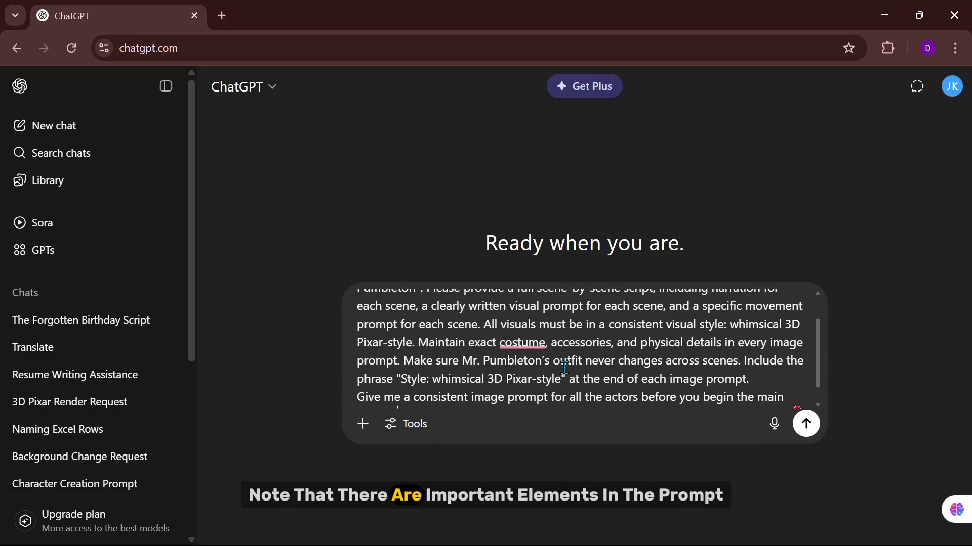
{"action": "scroll", "coordinate": [564, 368], "scroll_direction": "up", "scroll_amount": 1}
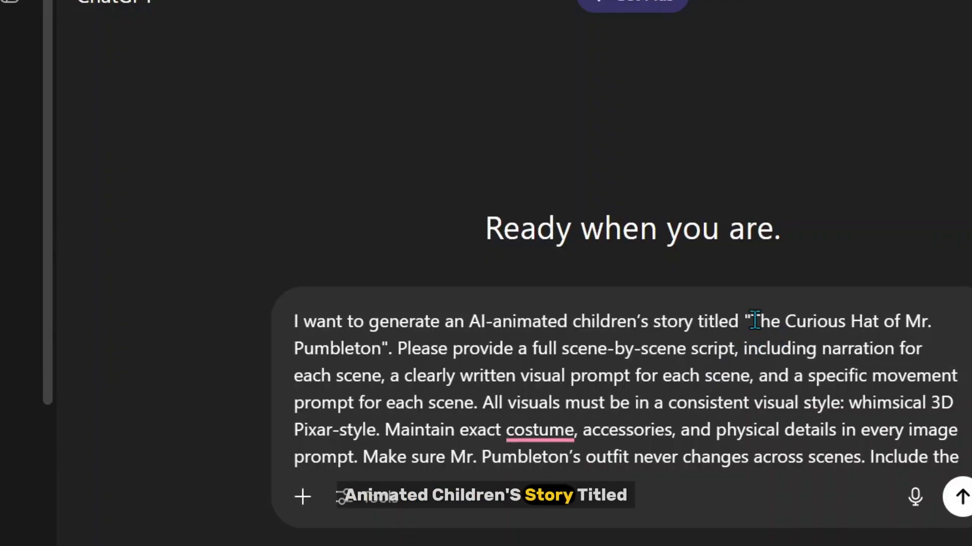
{"action": "left_click_drag", "start_coordinate": [754, 320], "coordinate": [931, 320]}
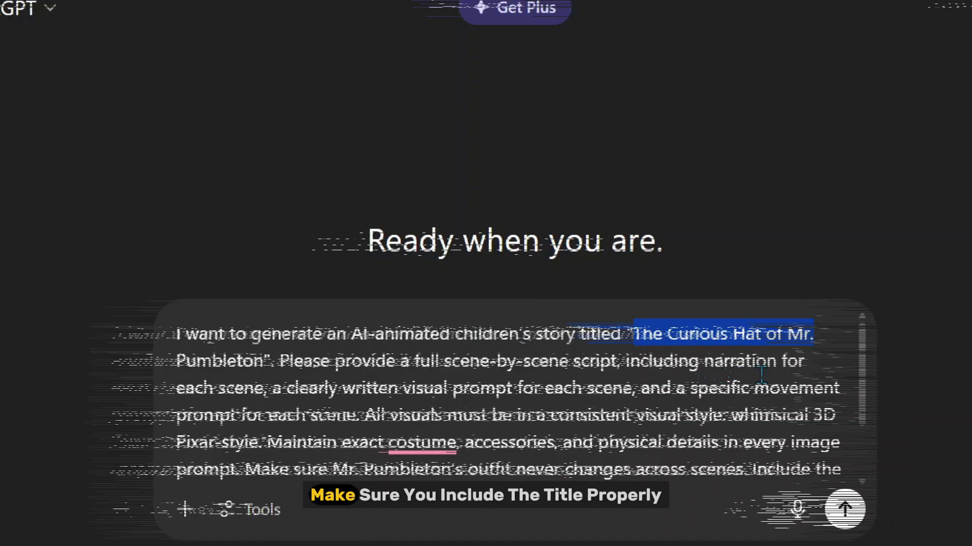
{"action": "left_click", "coordinate": [873, 375]}
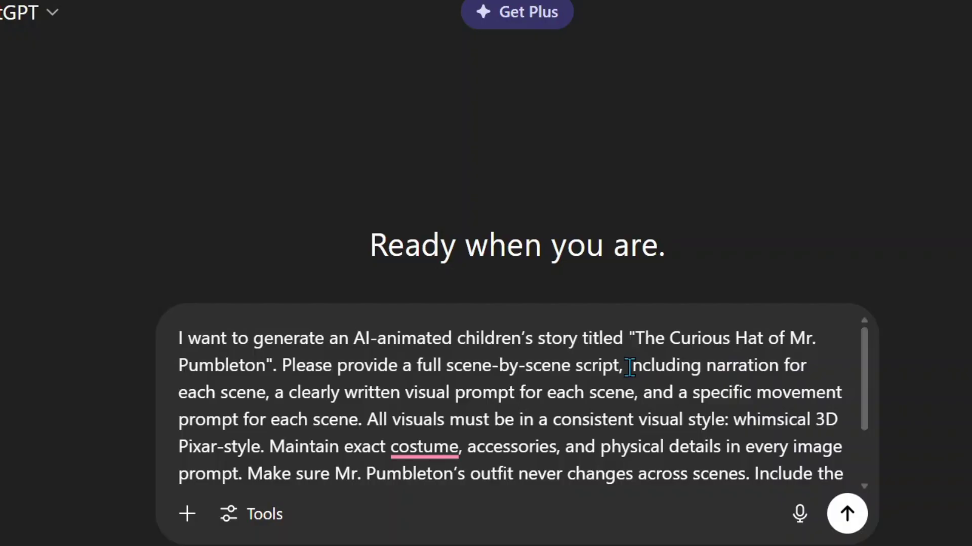
{"action": "left_click_drag", "start_coordinate": [627, 361], "coordinate": [779, 365]}
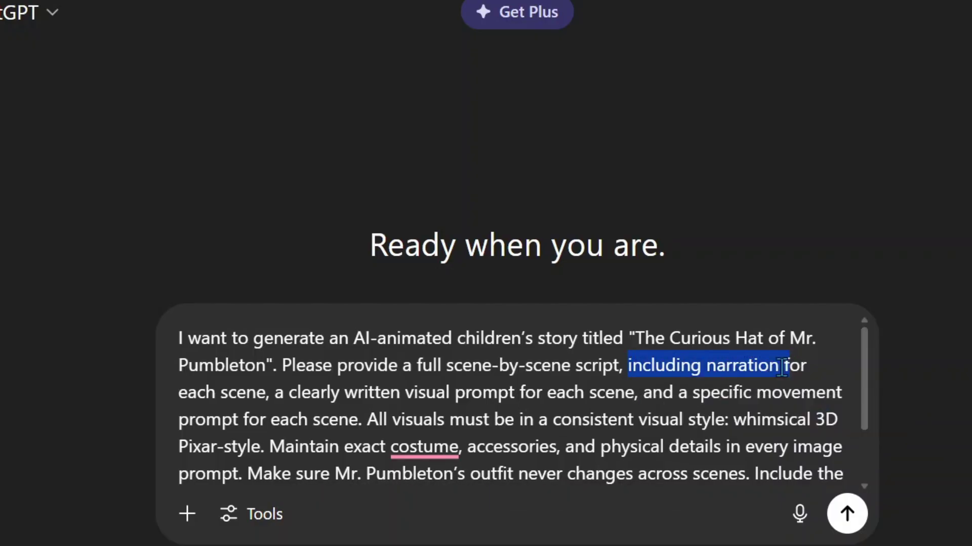
{"action": "left_click", "coordinate": [463, 446]}
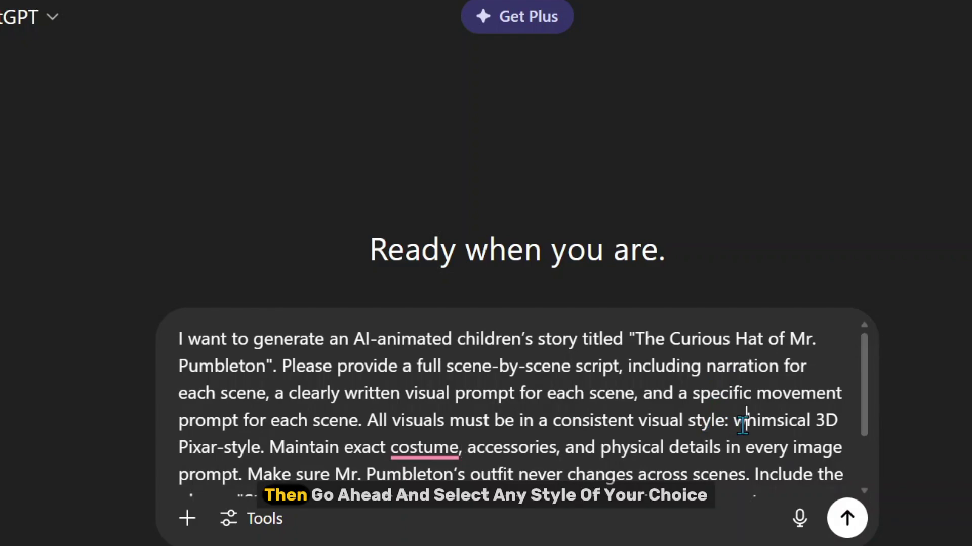
{"action": "left_click_drag", "start_coordinate": [824, 405], "coordinate": [838, 419]}
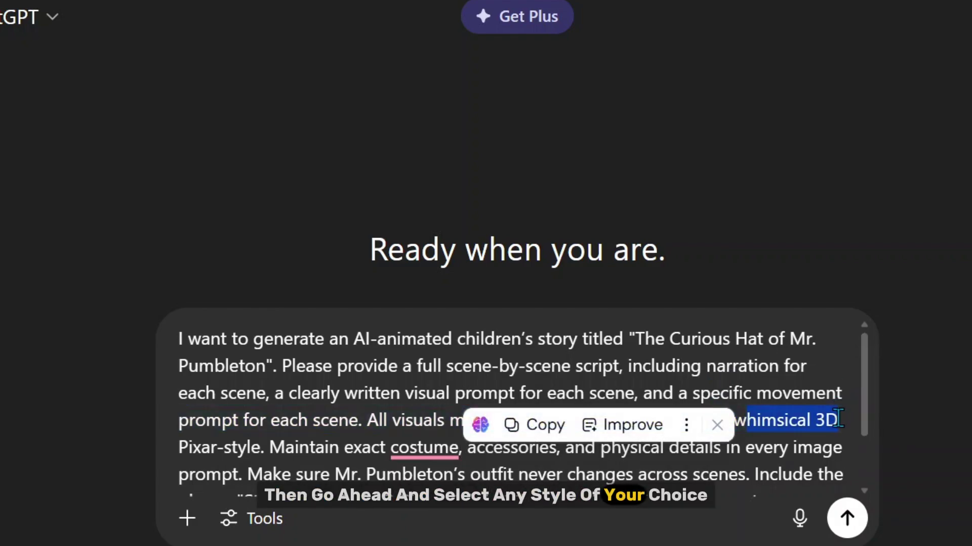
{"action": "left_click", "coordinate": [835, 431]}
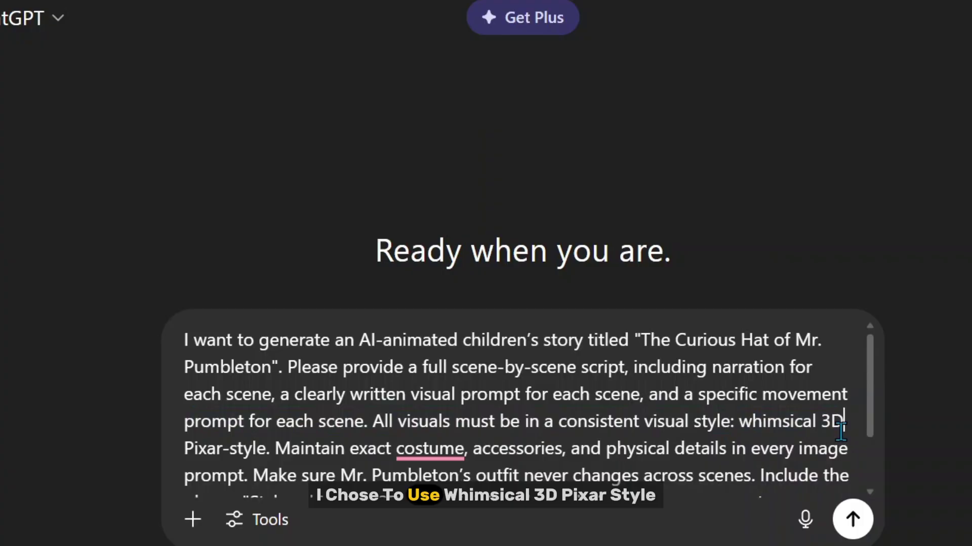
Delete the outfit-consistency sentence from the story prompt.
{"action": "scroll", "coordinate": [742, 435], "scroll_direction": "down", "scroll_amount": 1}
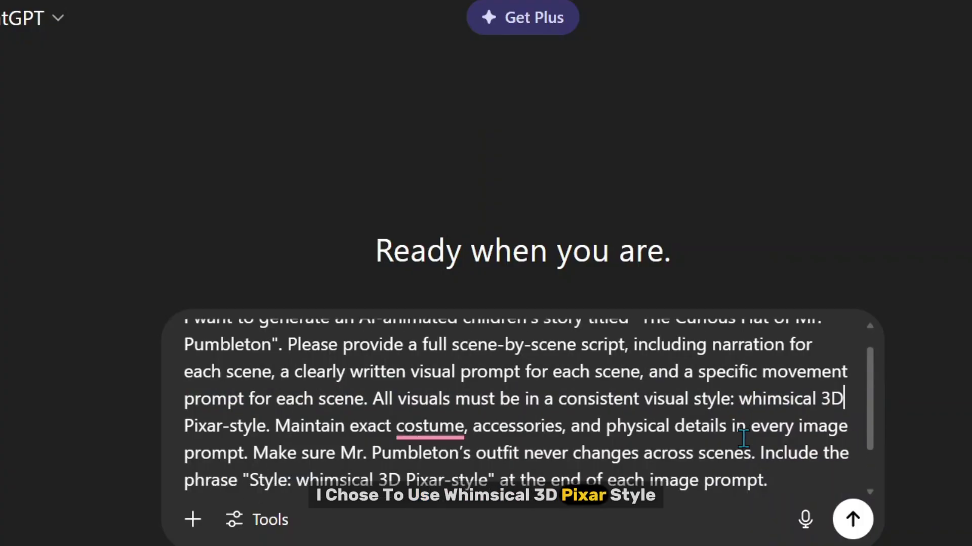
{"action": "scroll", "coordinate": [706, 447], "scroll_direction": "down", "scroll_amount": 1}
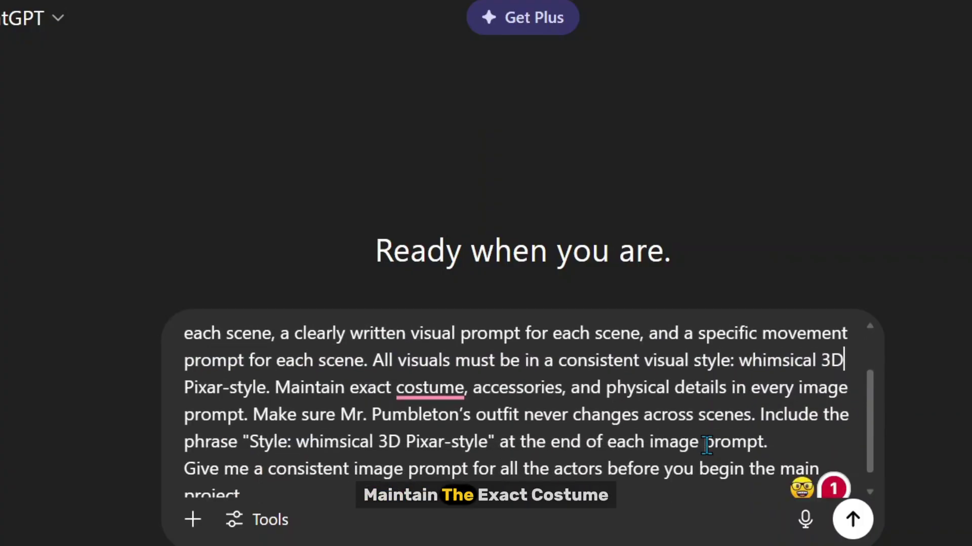
{"action": "scroll", "coordinate": [706, 445], "scroll_direction": "down", "scroll_amount": 1}
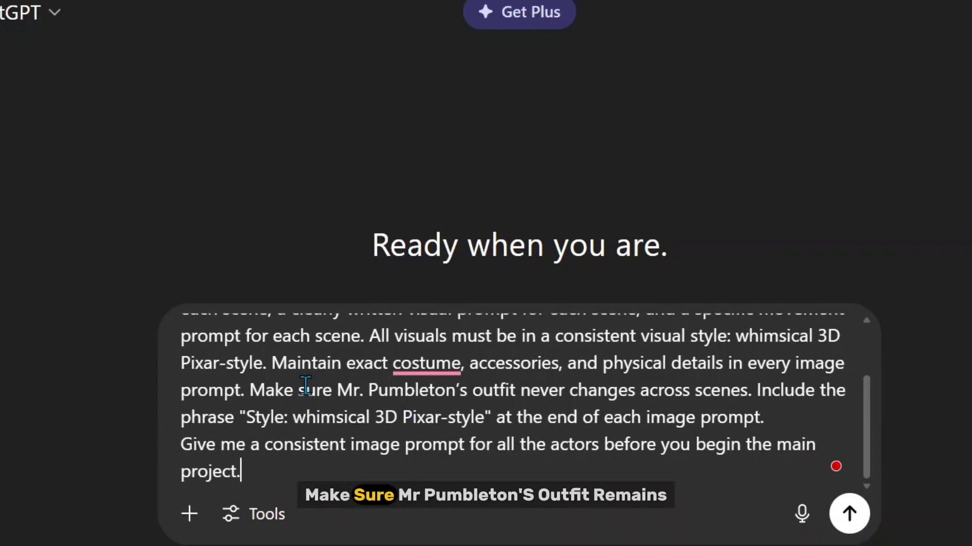
{"action": "left_click_drag", "start_coordinate": [249, 390], "coordinate": [793, 411]}
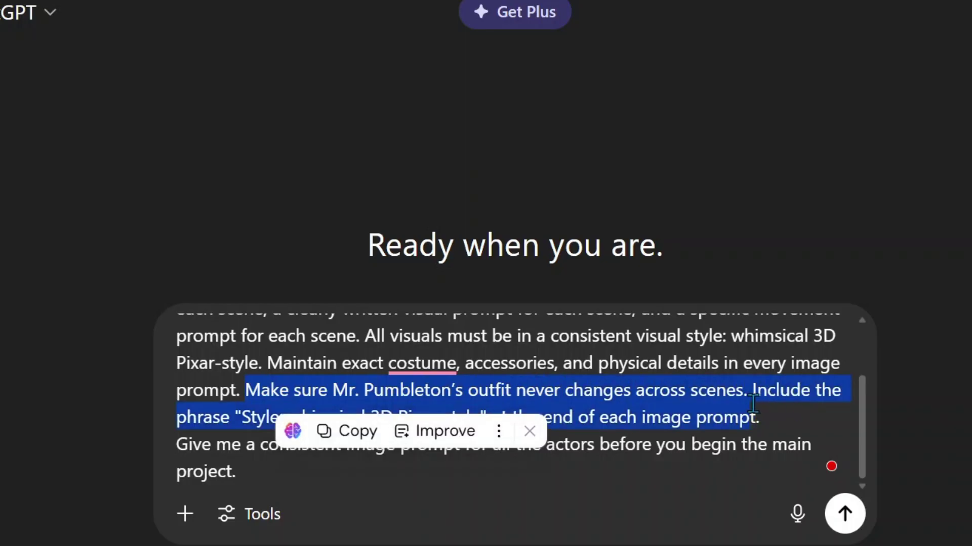
{"action": "left_click", "coordinate": [754, 412]}
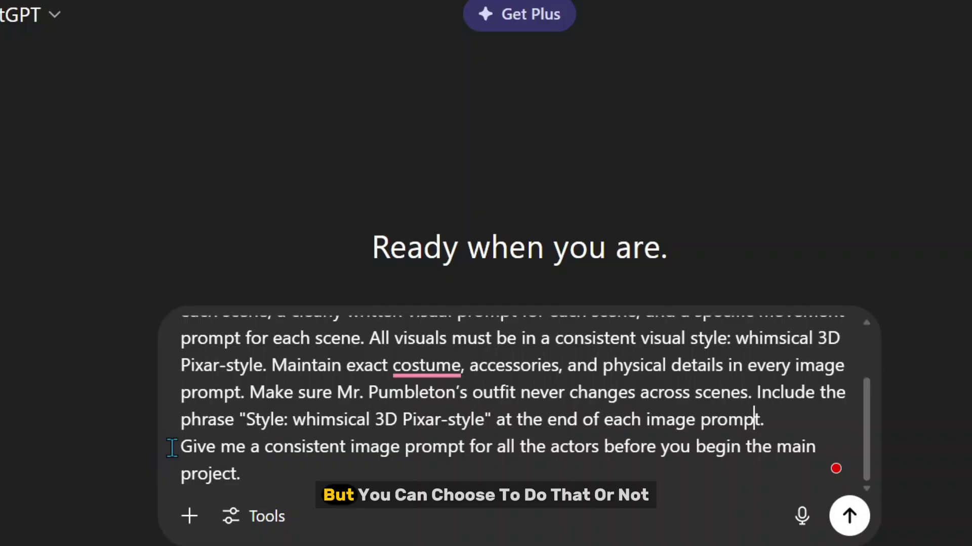
Add 'I need only 3 actors, no kids' on a new line at the prompt's end and send it.
{"action": "left_click", "coordinate": [414, 463]}
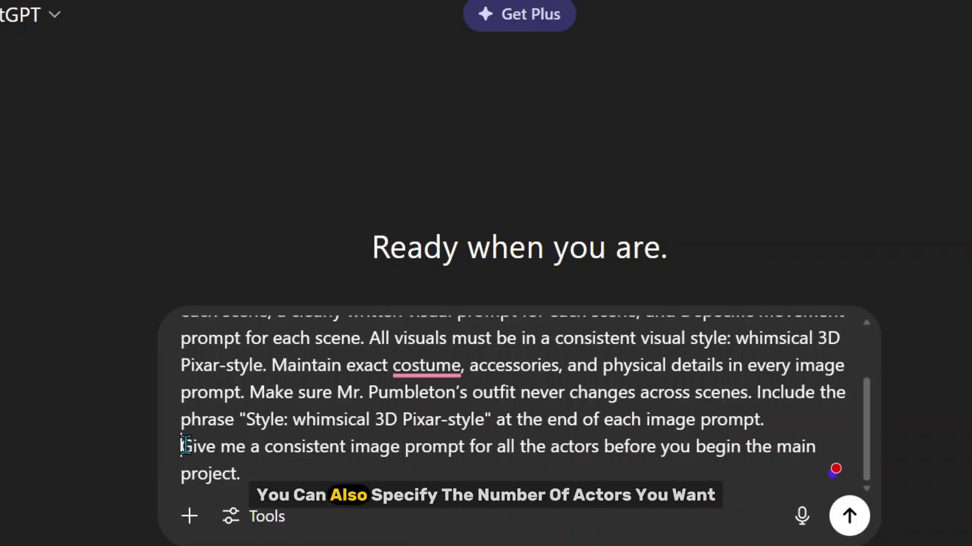
{"action": "left_click_drag", "start_coordinate": [182, 446], "coordinate": [312, 470]}
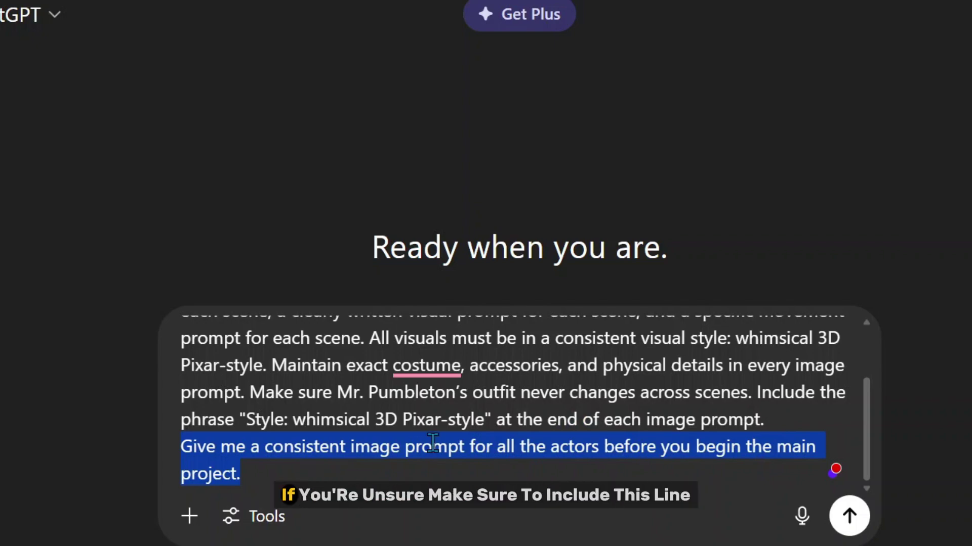
{"action": "scroll", "coordinate": [432, 449], "scroll_direction": "up", "scroll_amount": 2}
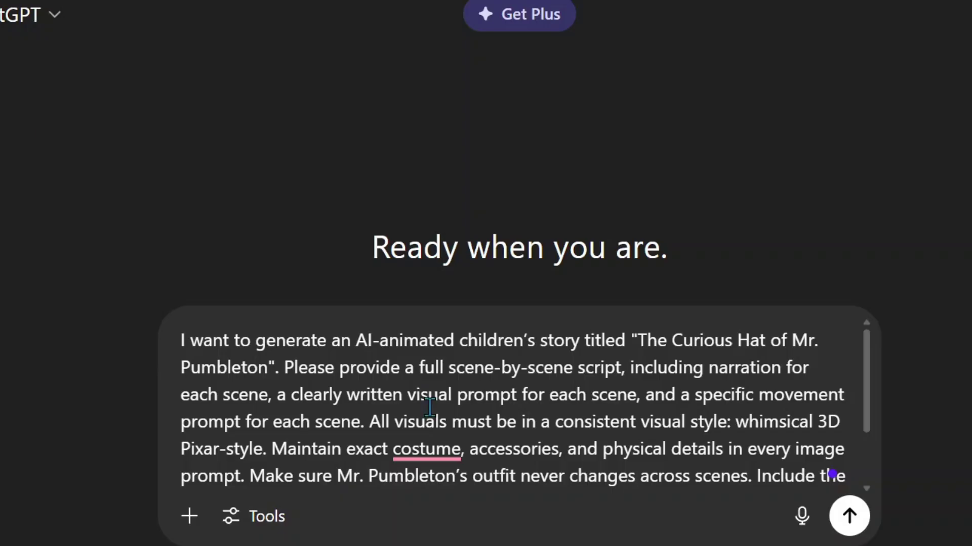
{"action": "scroll", "coordinate": [430, 425], "scroll_direction": "down", "scroll_amount": 2}
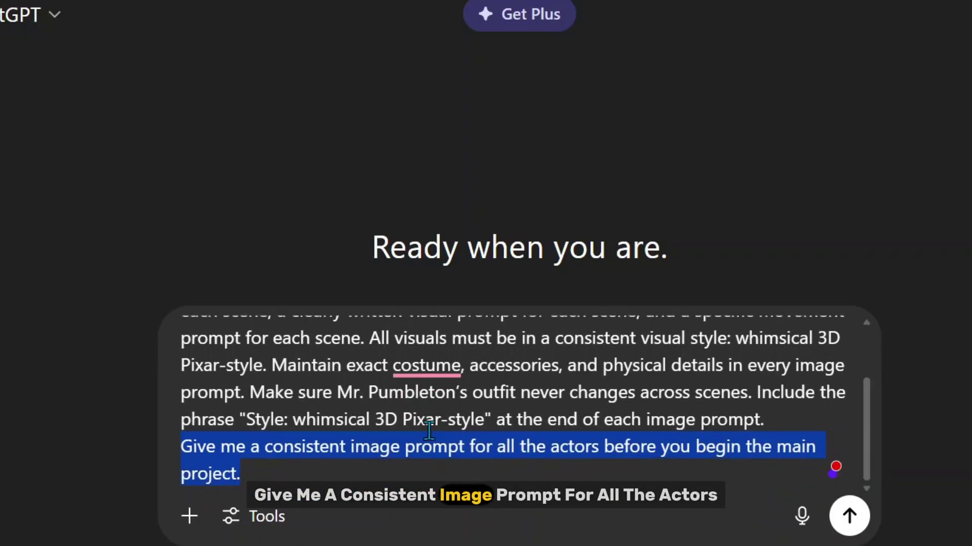
{"action": "left_click", "coordinate": [263, 474]}
{"action": "key", "text": "shift+Return"}
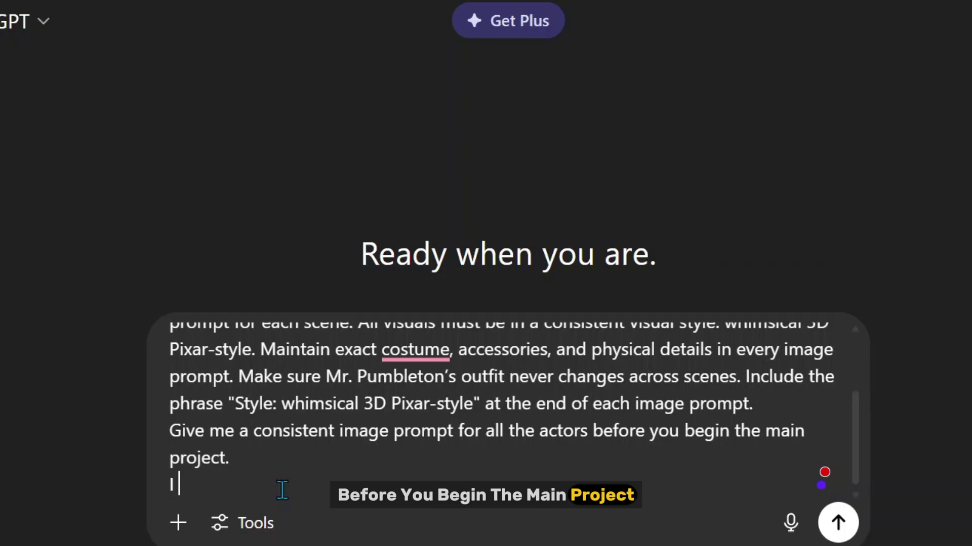
{"action": "type", "text": "I need on"}
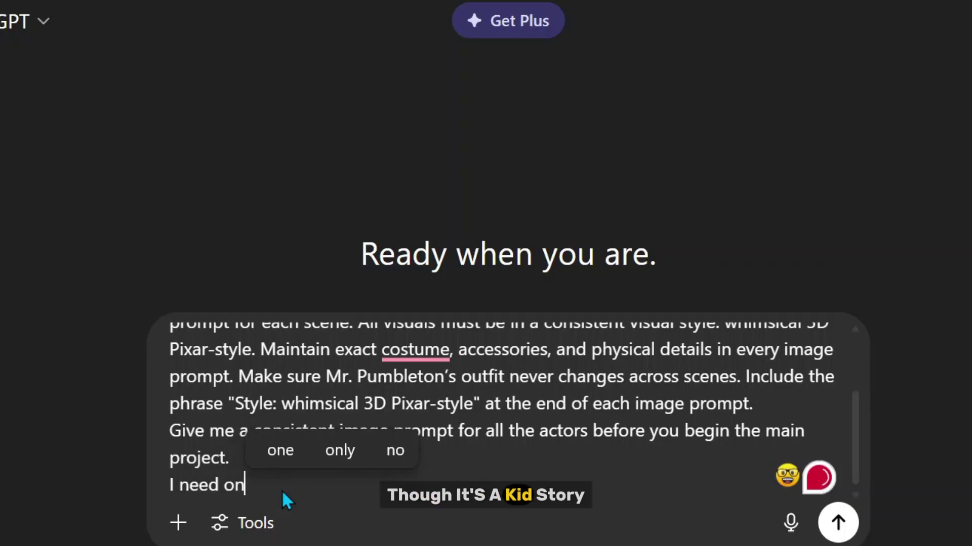
{"action": "type", "text": "ly 3 act"}
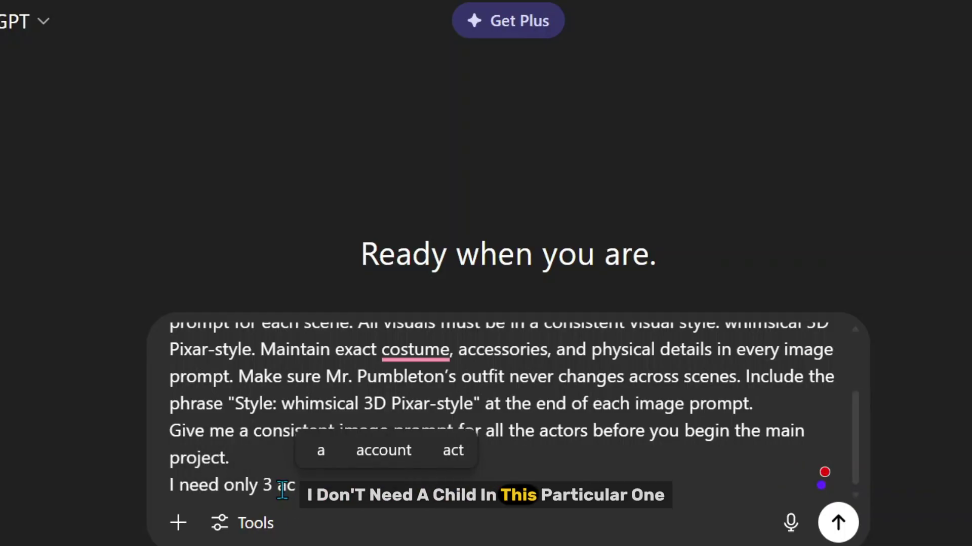
{"action": "type", "text": "ors, no kids"}
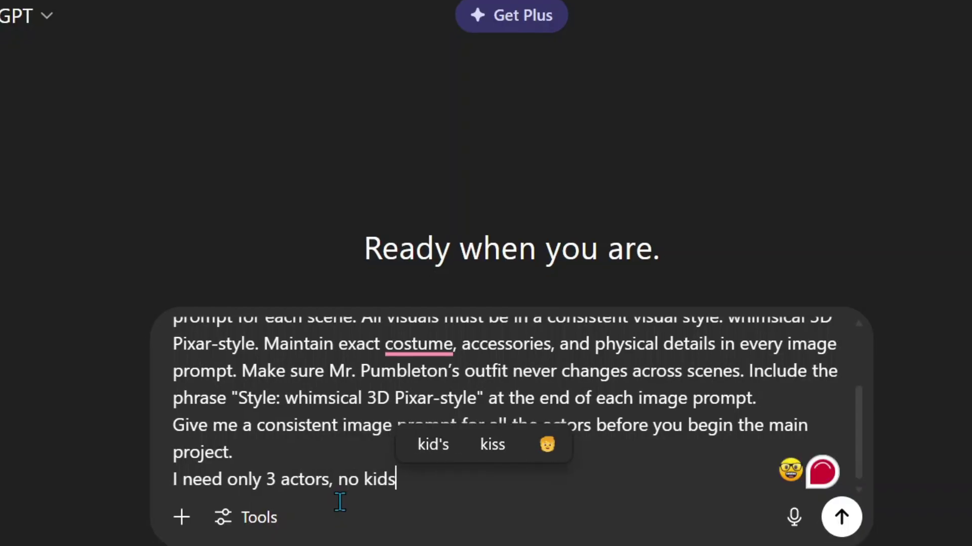
{"action": "key", "text": "Return"}
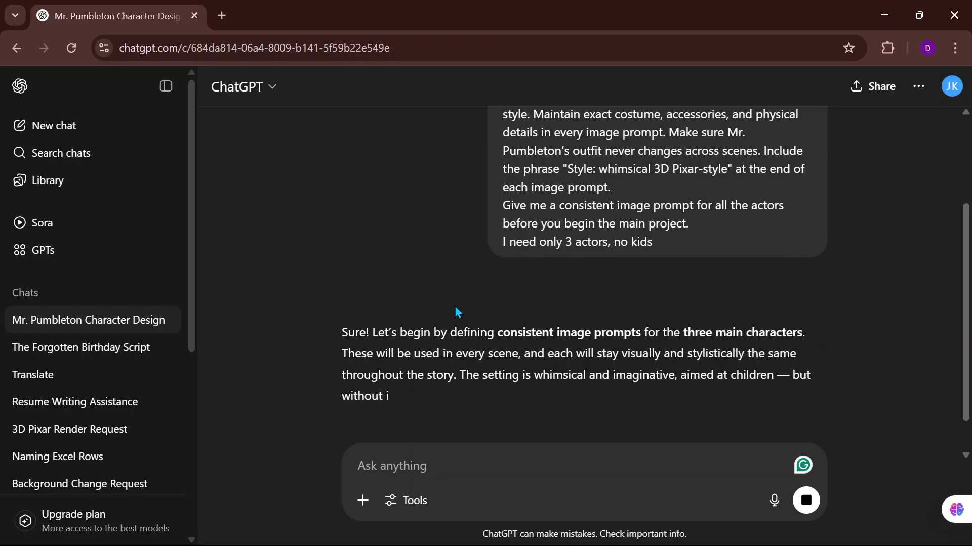
Review the character prompts and reply 'yes' to request the full scene-by-scene script.
{"action": "scroll", "coordinate": [455, 306], "scroll_direction": "down", "scroll_amount": 3}
{"action": "scroll", "coordinate": [454, 306], "scroll_direction": "down", "scroll_amount": 3}
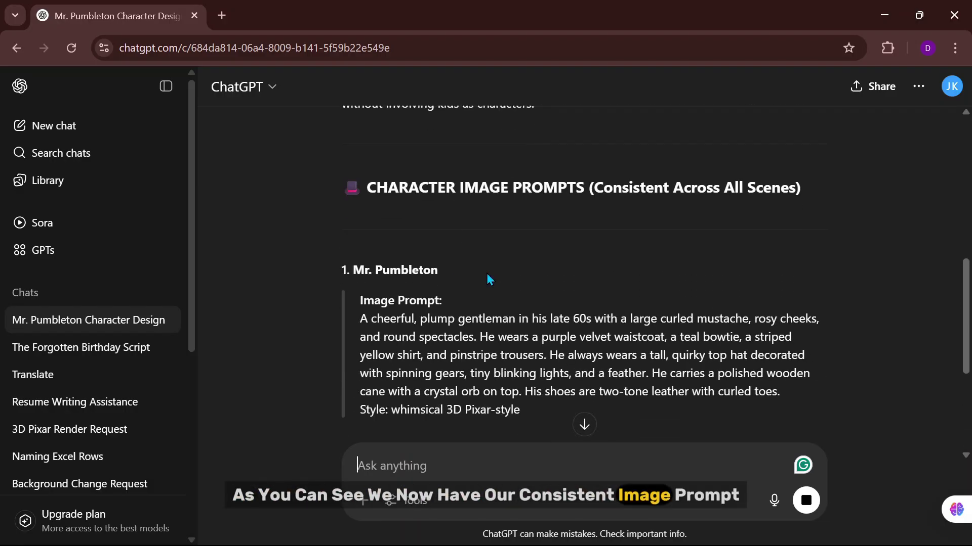
{"action": "scroll", "coordinate": [430, 339], "scroll_direction": "down", "scroll_amount": 1}
{"action": "scroll", "coordinate": [430, 339], "scroll_direction": "down", "scroll_amount": 4}
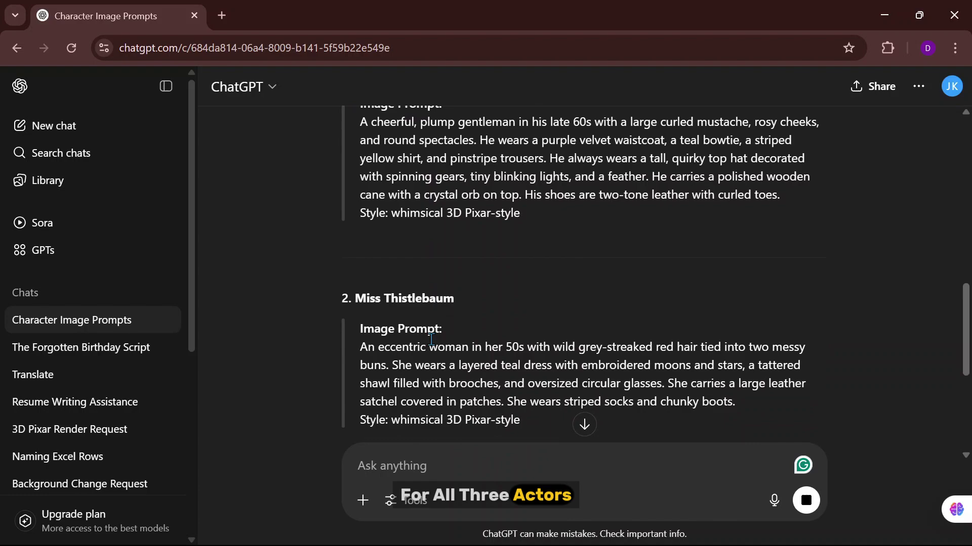
{"action": "scroll", "coordinate": [444, 378], "scroll_direction": "down", "scroll_amount": 4}
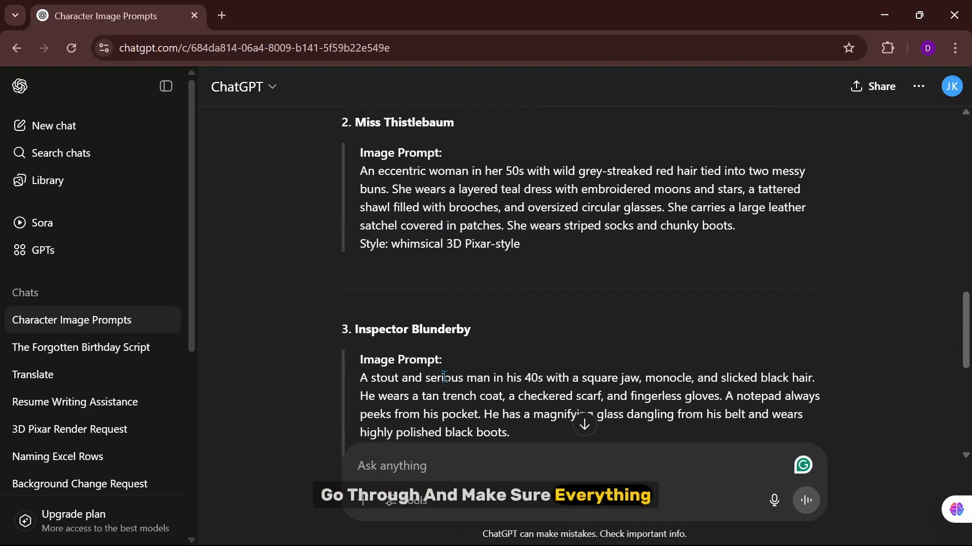
{"action": "scroll", "coordinate": [497, 323], "scroll_direction": "down", "scroll_amount": 2}
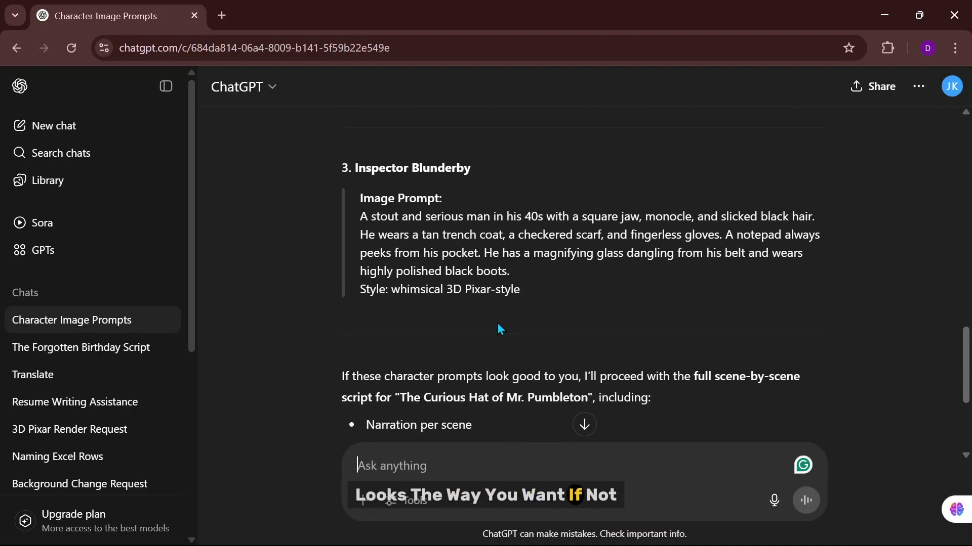
{"action": "scroll", "coordinate": [497, 323], "scroll_direction": "down", "scroll_amount": 1}
{"action": "scroll", "coordinate": [497, 323], "scroll_direction": "up", "scroll_amount": 1}
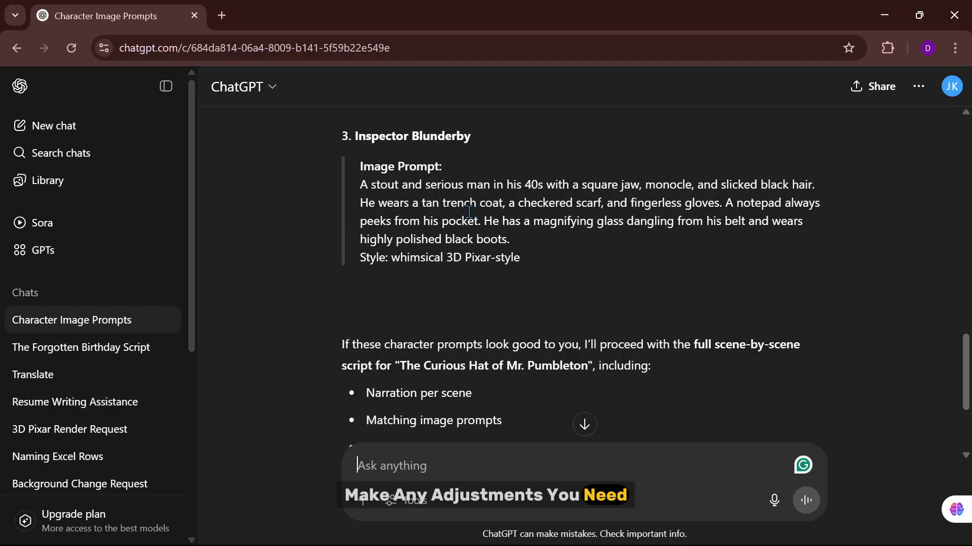
{"action": "scroll", "coordinate": [538, 227], "scroll_direction": "down", "scroll_amount": 4}
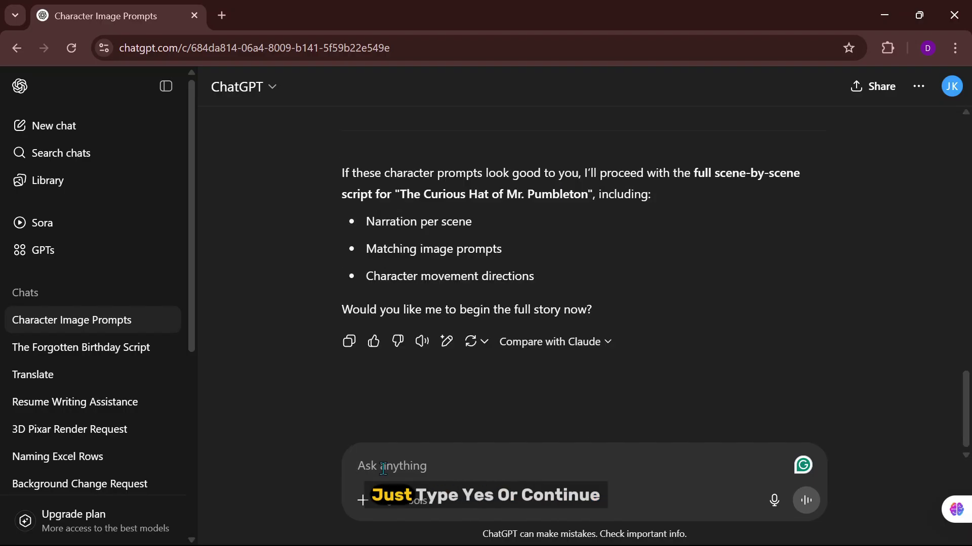
{"action": "type", "text": "yes"}
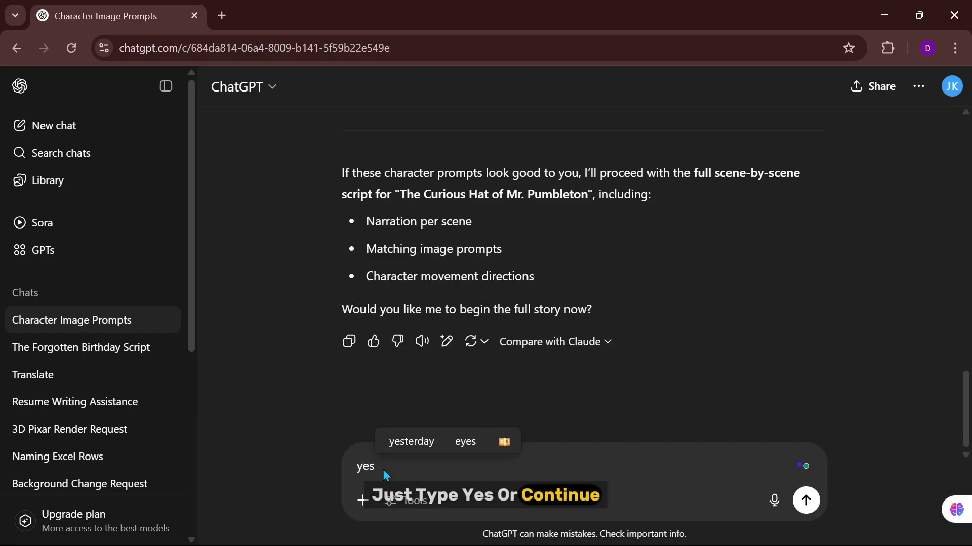
{"action": "key", "text": "Return"}
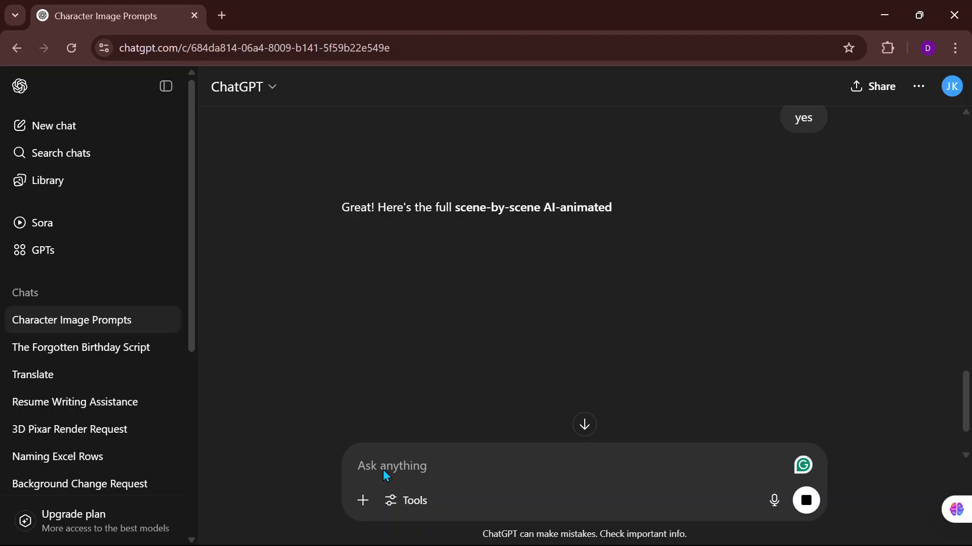
Read Scene 1 of the generated script and select its visual prompt text.
{"action": "scroll", "coordinate": [554, 355], "scroll_direction": "down", "scroll_amount": 2}
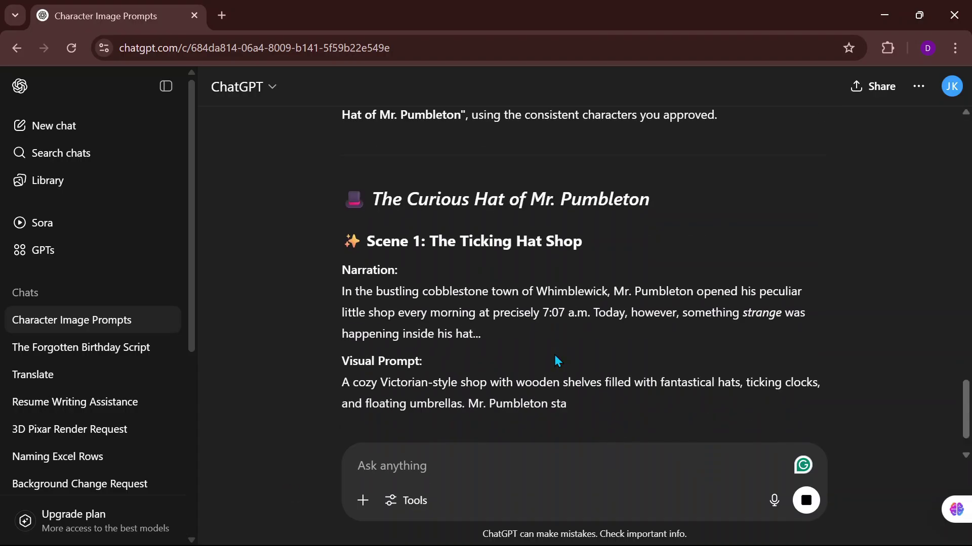
{"action": "scroll", "coordinate": [555, 358], "scroll_direction": "down", "scroll_amount": 2}
{"action": "left_click_drag", "start_coordinate": [366, 160], "coordinate": [571, 178]}
{"action": "left_click_drag", "start_coordinate": [482, 252], "coordinate": [402, 190]}
{"action": "left_click", "coordinate": [402, 191]}
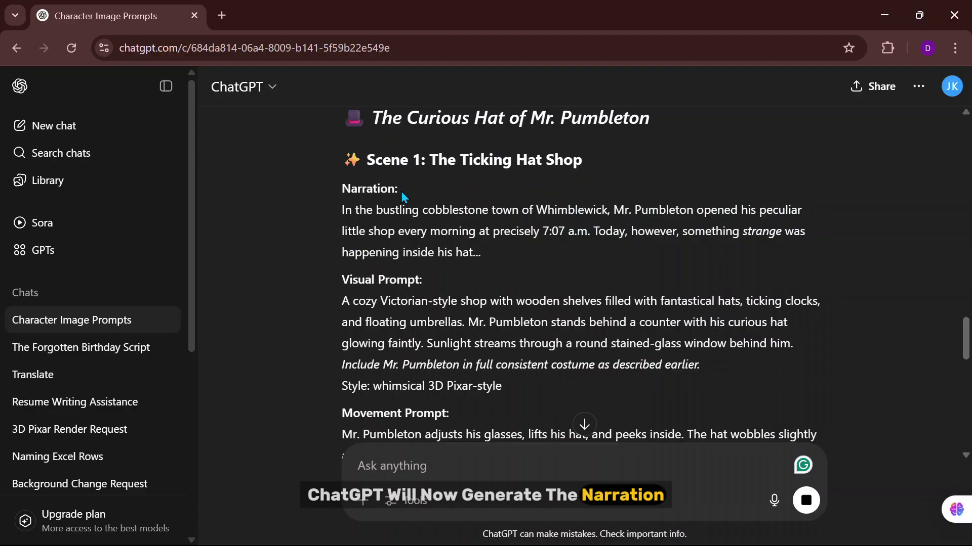
{"action": "left_click_drag", "start_coordinate": [439, 283], "coordinate": [358, 302]}
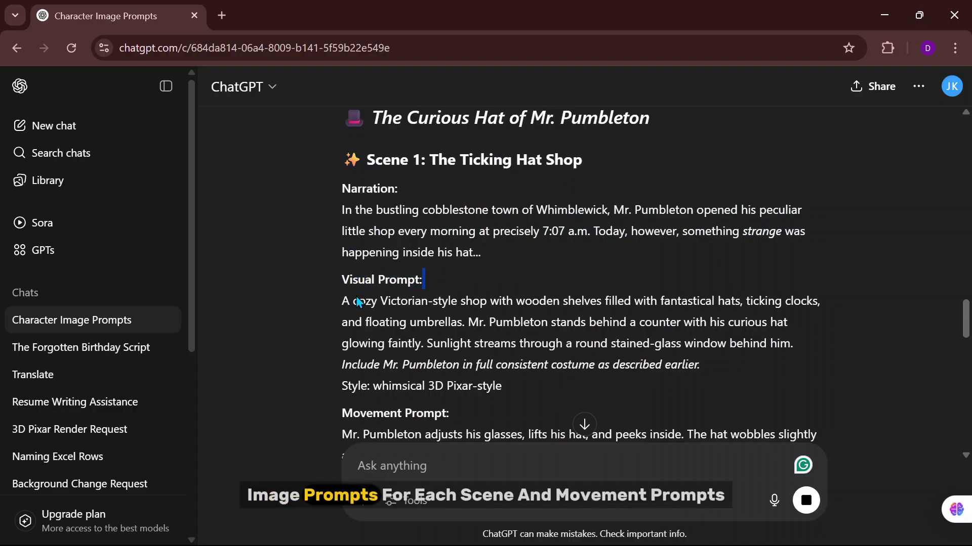
{"action": "scroll", "coordinate": [439, 332], "scroll_direction": "down", "scroll_amount": 1}
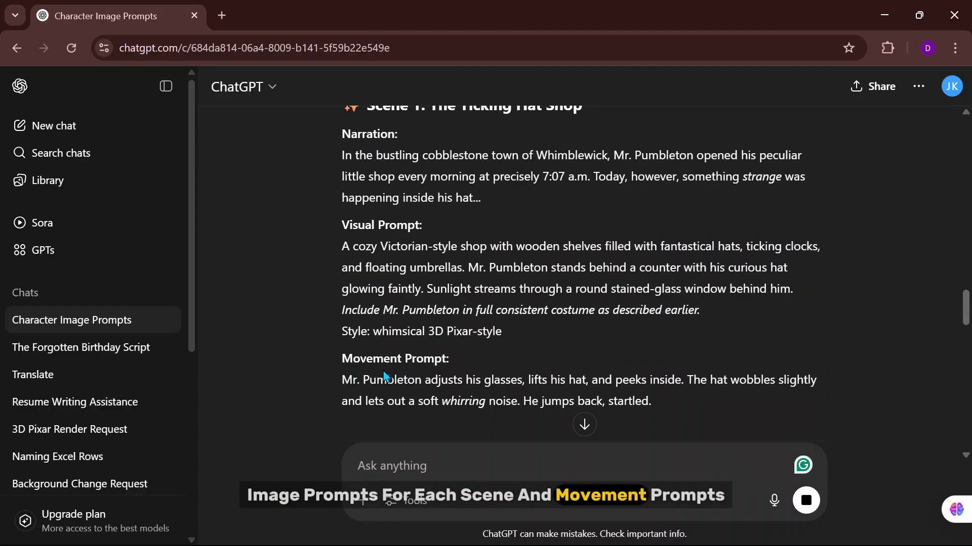
{"action": "scroll", "coordinate": [440, 358], "scroll_direction": "down", "scroll_amount": 1}
{"action": "scroll", "coordinate": [444, 299], "scroll_direction": "down", "scroll_amount": 11}
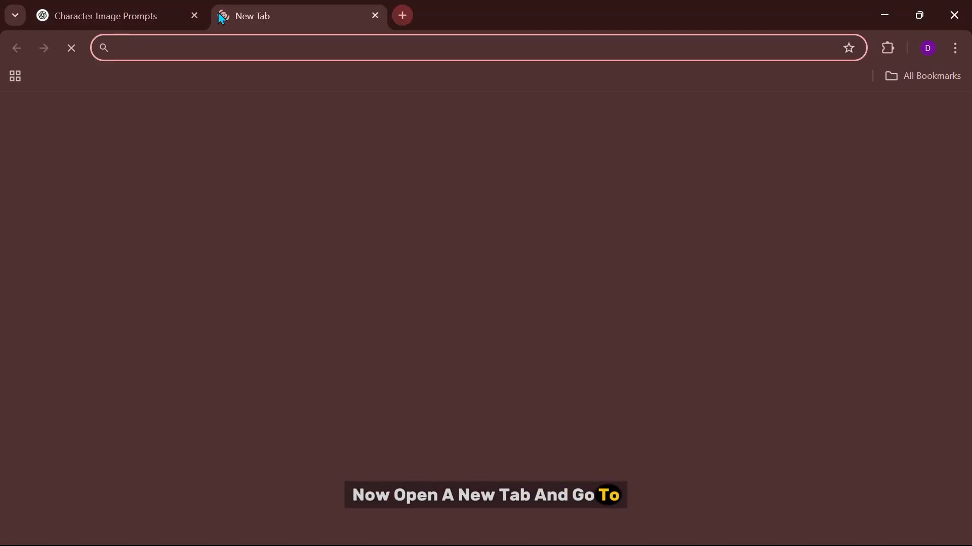
Load sora.chatgpt.com, dismiss the Explore introduction, and check the generation type.
{"action": "type", "text": "sora.chatgpt.com"}
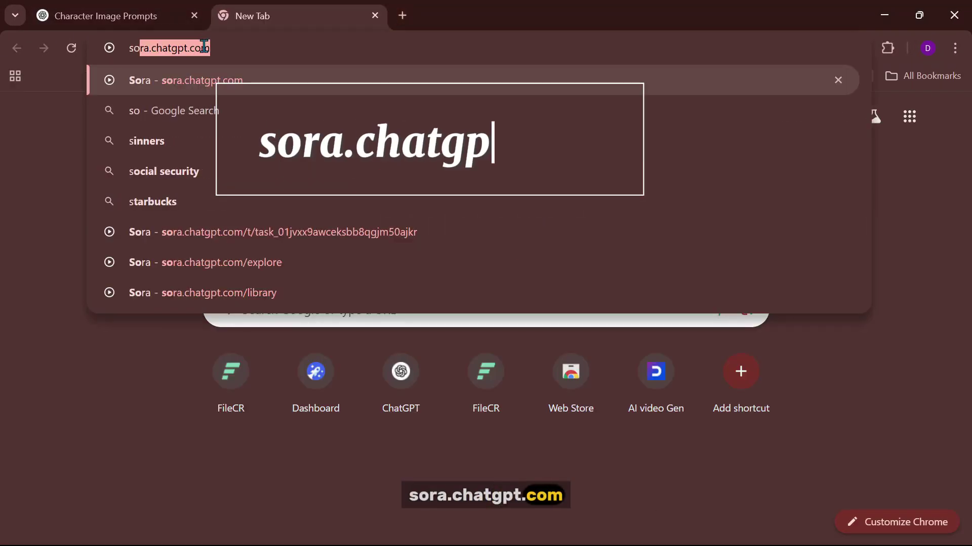
{"action": "key", "text": "Return"}
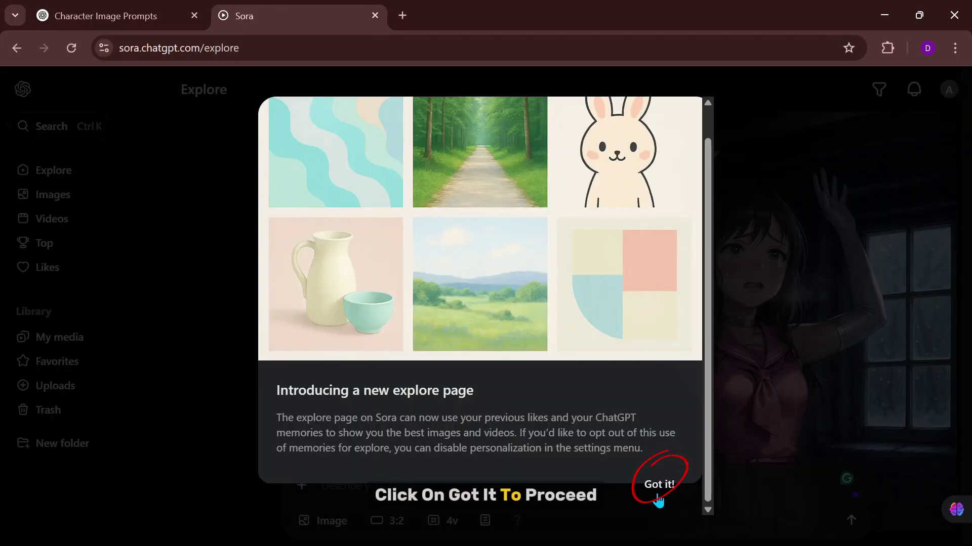
{"action": "left_click", "coordinate": [657, 499]}
{"action": "scroll", "coordinate": [563, 314], "scroll_direction": "down", "scroll_amount": 10}
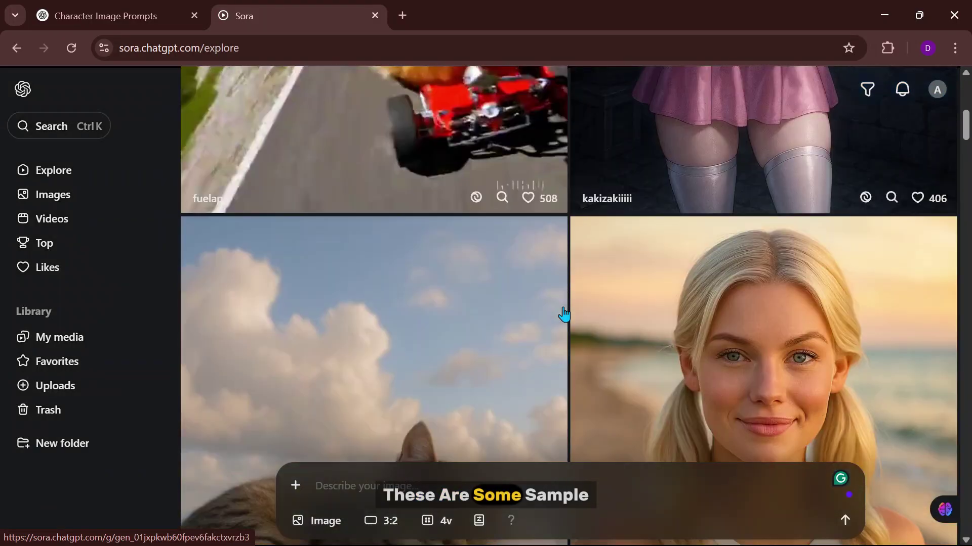
{"action": "scroll", "coordinate": [564, 314], "scroll_direction": "down", "scroll_amount": 9}
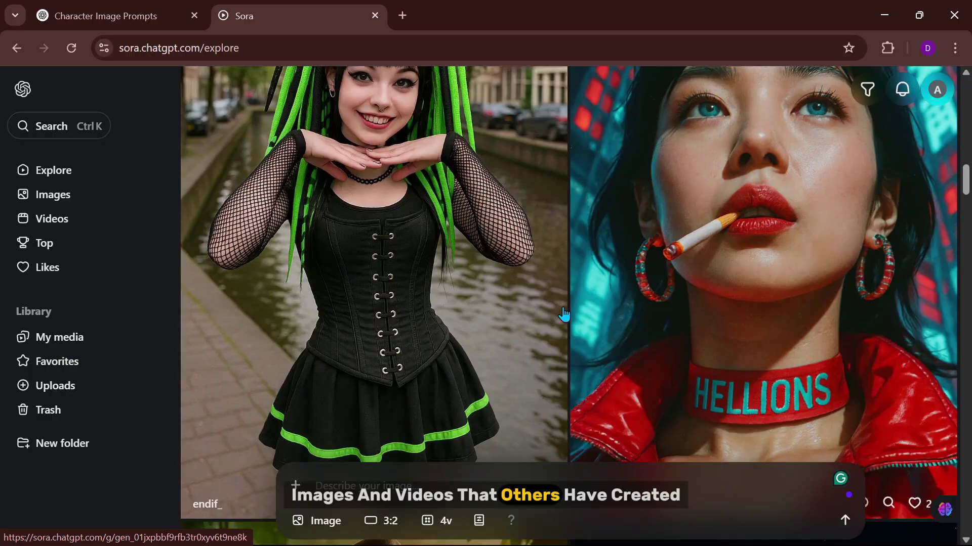
{"action": "scroll", "coordinate": [563, 315], "scroll_direction": "down", "scroll_amount": 10}
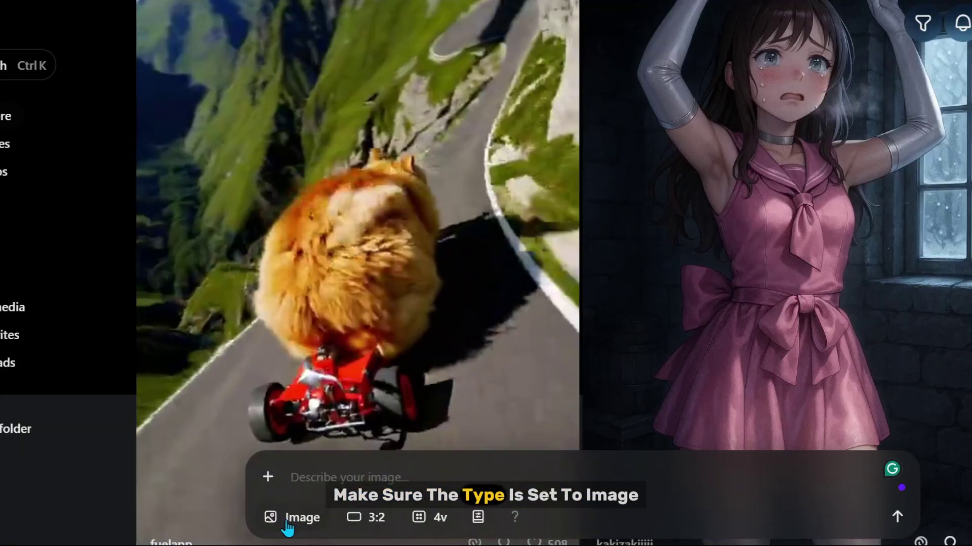
{"action": "left_click", "coordinate": [287, 528]}
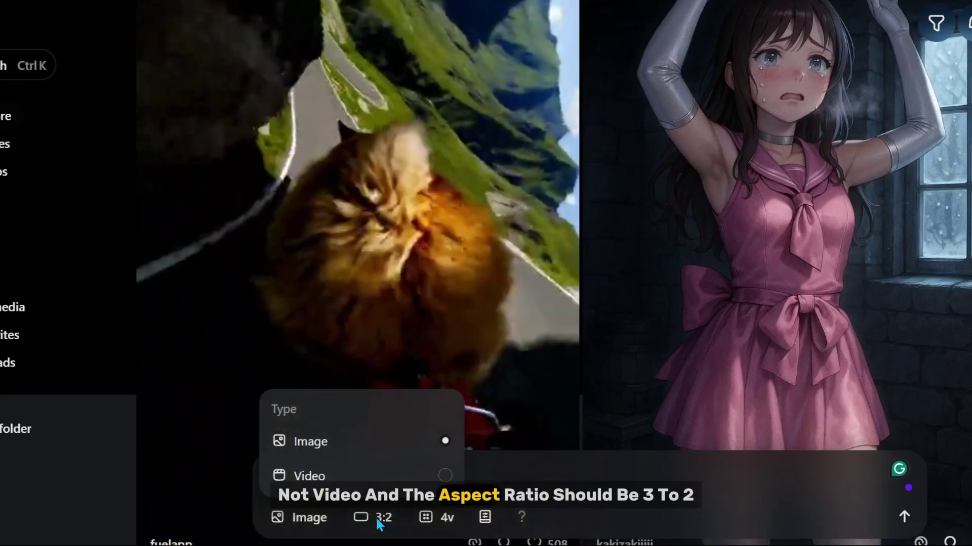
Keep Image generation with the 3:2 aspect ratio.
{"action": "left_click", "coordinate": [378, 525]}
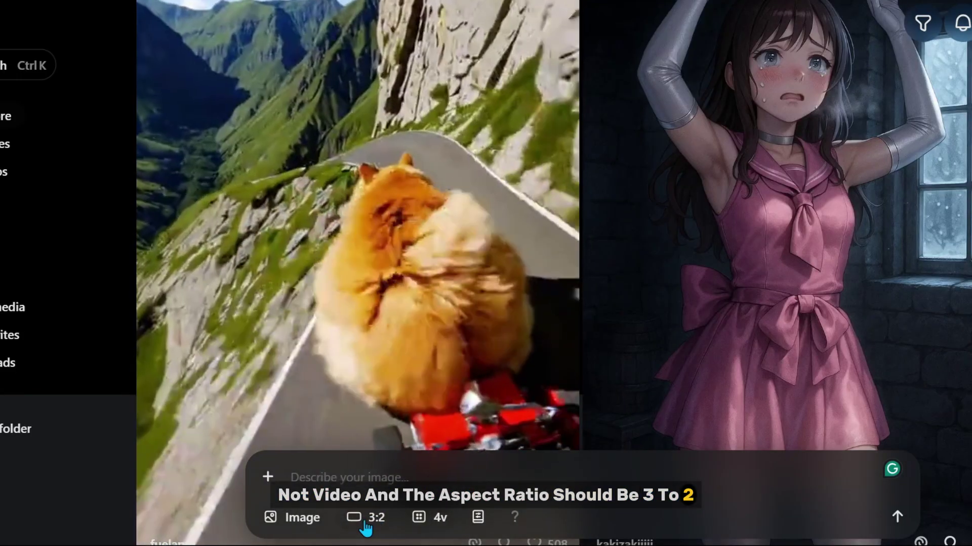
{"action": "left_click", "coordinate": [366, 526]}
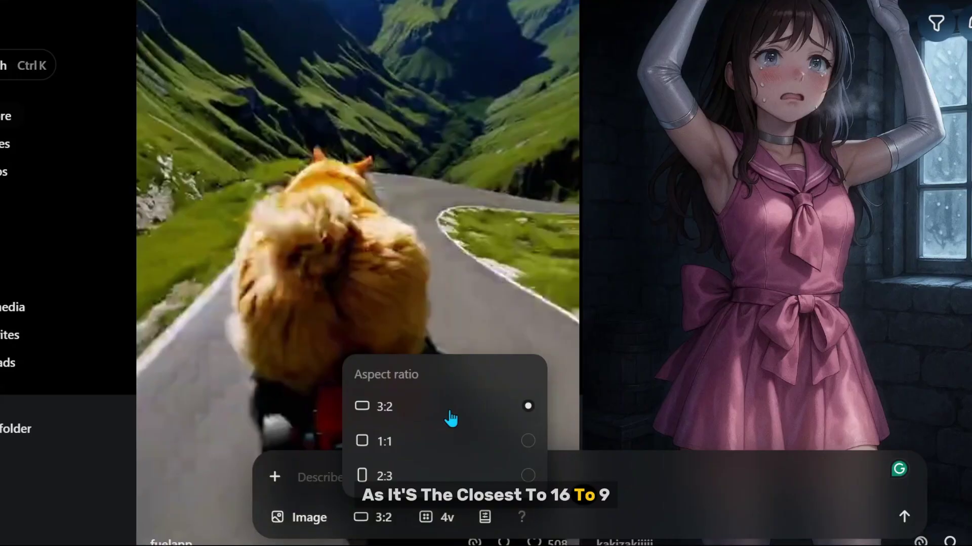
{"action": "left_click", "coordinate": [587, 465]}
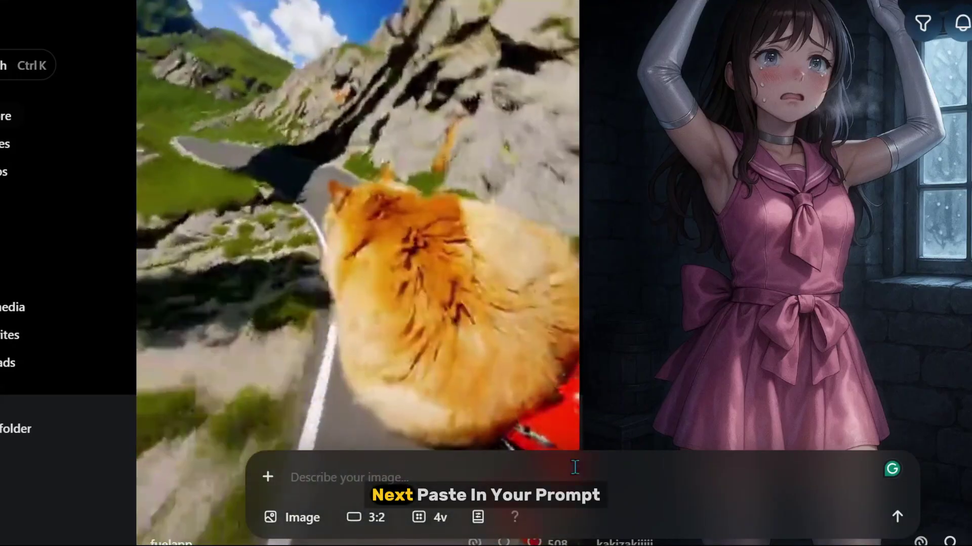
Paste Scene 1's prompt, replace 'Mr. Pumbleton' with his full character description, and submit.
{"action": "type", "text": "A cozy Victorian-style shop with wooden shelves filled with fantastical hats, ticking clocks, and floating umbrellas. Mr. Pumbleton stands behind a counter with his curious hat glowing faintly. Sunlight streams through a round stained-glass window behind him. Include Mr. Pumbleton in full consistent costume as described earlier. Style: whimsical 3D Pixar-style"}
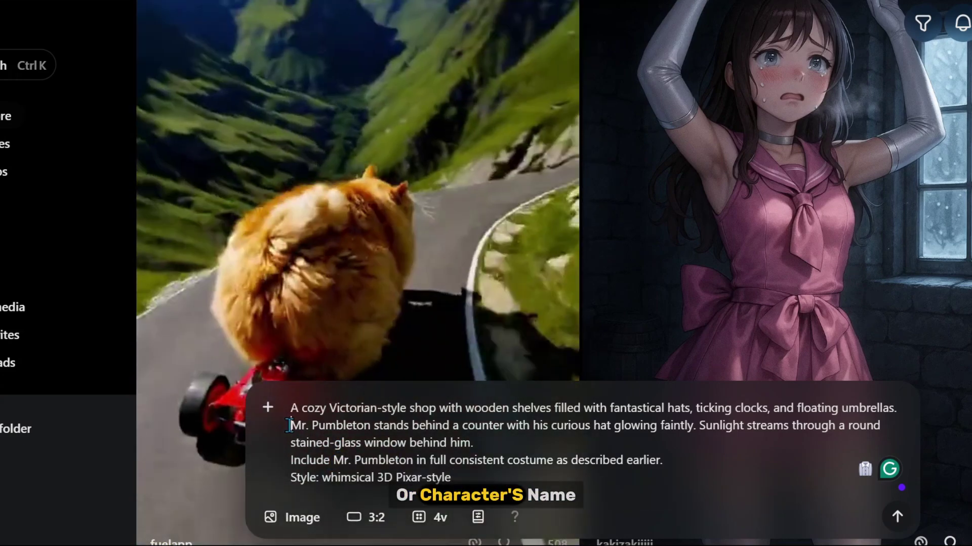
{"action": "left_click_drag", "start_coordinate": [290, 426], "coordinate": [373, 429]}
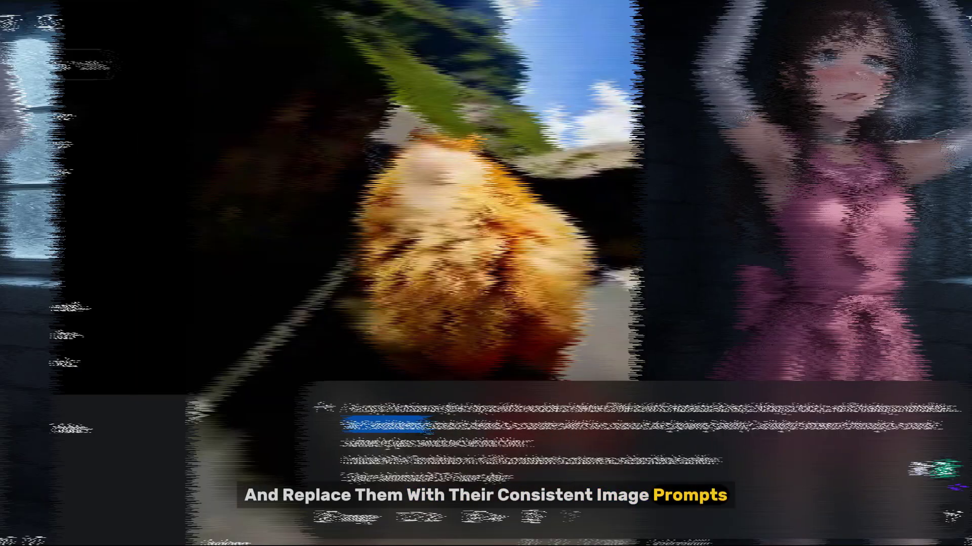
{"action": "left_click_drag", "start_coordinate": [342, 186], "coordinate": [549, 295]}
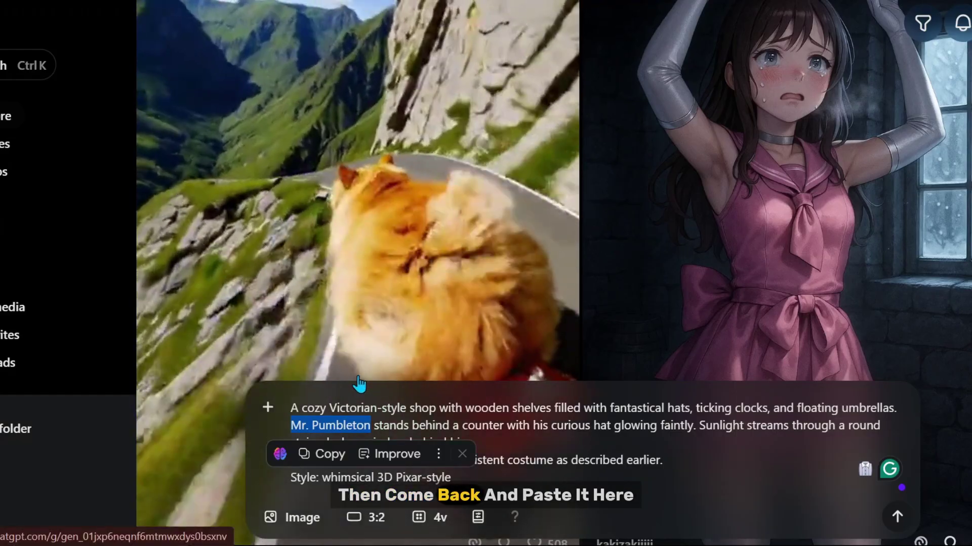
{"action": "type", "text": "A cheerful, plump gentleman in his late 60s with a large curled mustache, rosy cheeks, and round spectacles. He wears a purple velvet waistcoat, a teal bowtie, a striped yellow shirt, and pinstripe trousers. He always wears a tall, quirky top hat decorated with spinning gears, tiny blinking lights, and a feather. He carries a polished wooden cane with a crystal orb on top. His shoes are two-tone leather with curled toes. Style: whimsical 3D Pixar-style"}
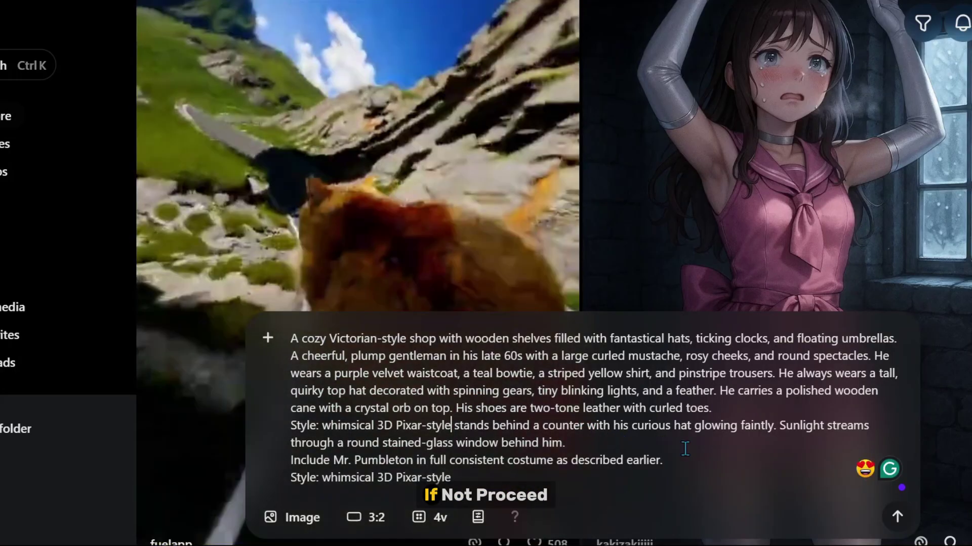
{"action": "scroll", "coordinate": [519, 484], "scroll_direction": "down", "scroll_amount": 2}
{"action": "key", "text": "Return"}
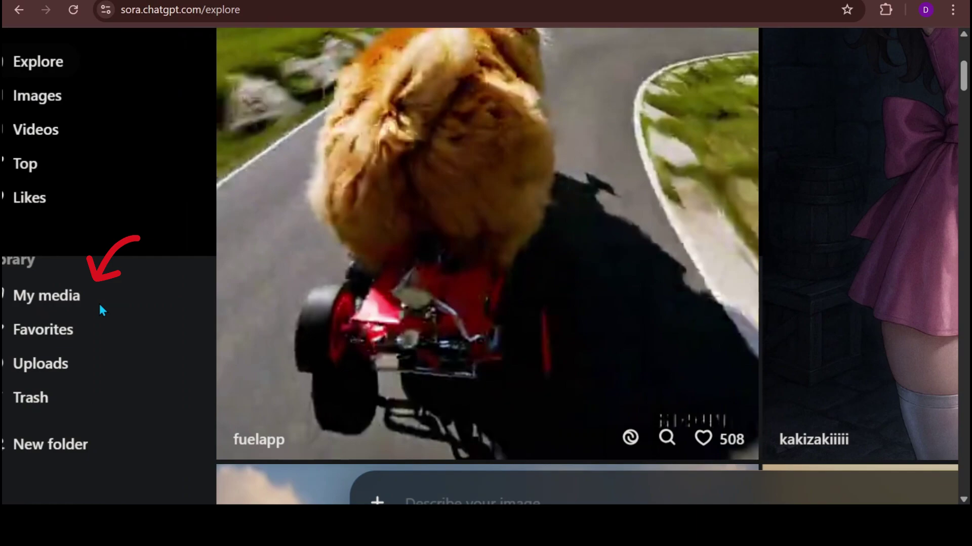
Open My media and compare the four Mr. Pumbleton hat-shop images.
{"action": "left_click", "coordinate": [107, 301]}
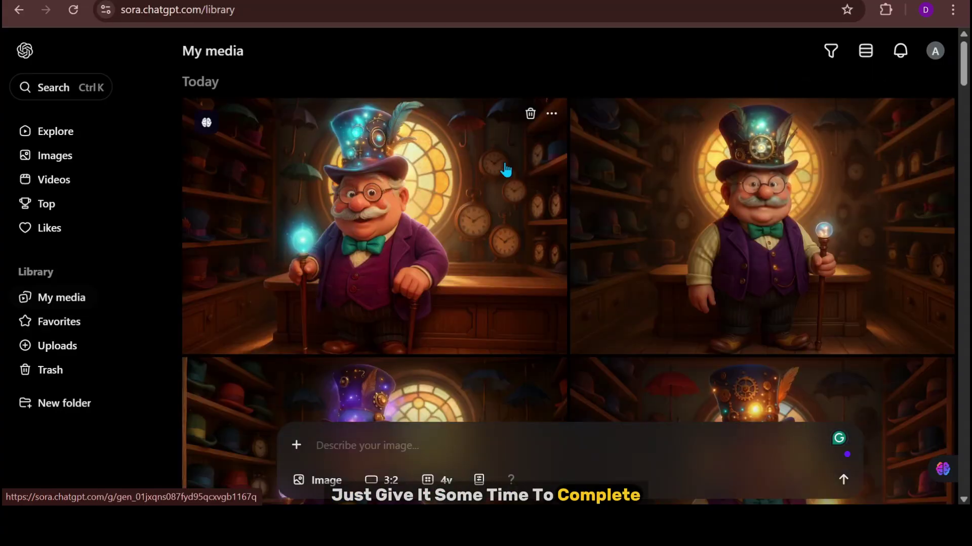
{"action": "scroll", "coordinate": [501, 203], "scroll_direction": "down", "scroll_amount": 3}
{"action": "scroll", "coordinate": [498, 208], "scroll_direction": "up", "scroll_amount": 1}
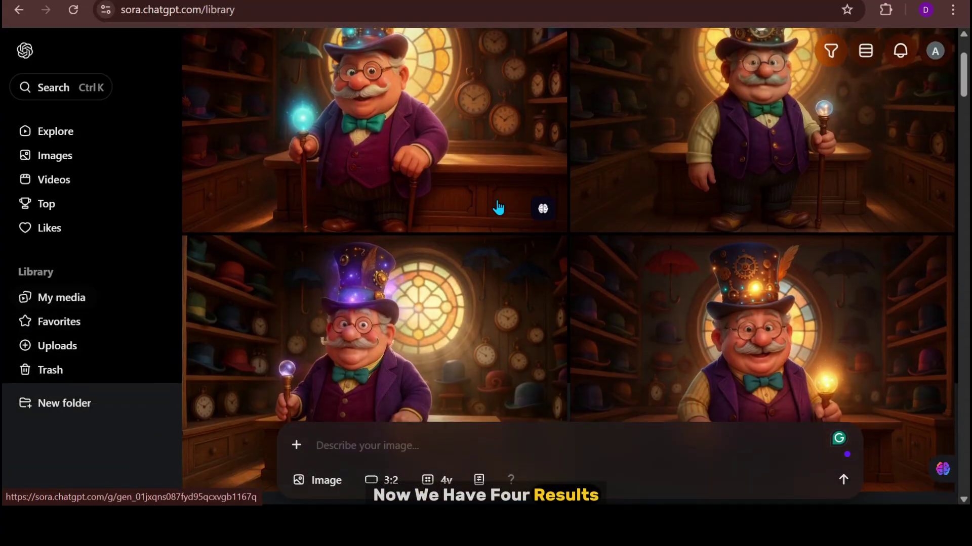
{"action": "scroll", "coordinate": [498, 207], "scroll_direction": "up", "scroll_amount": 2}
{"action": "scroll", "coordinate": [498, 208], "scroll_direction": "down", "scroll_amount": 1}
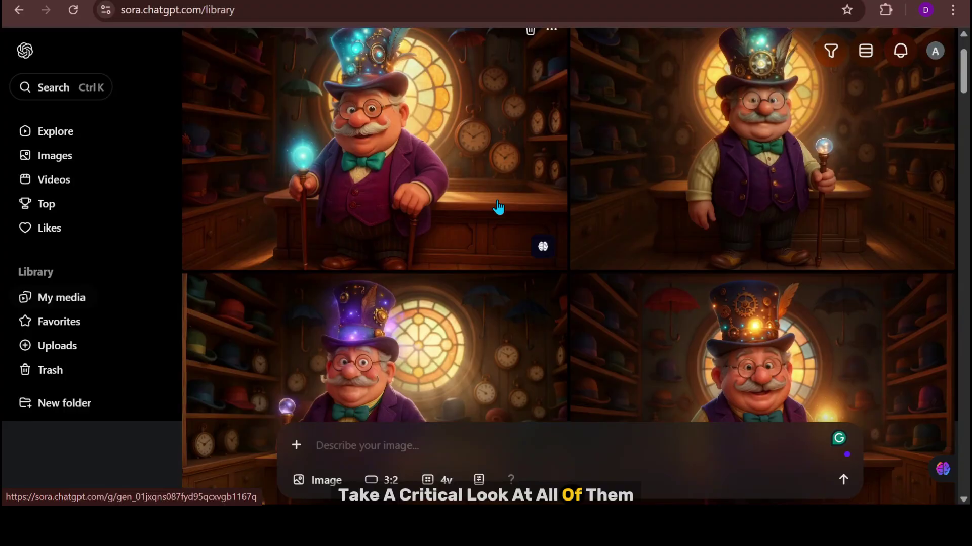
{"action": "scroll", "coordinate": [498, 208], "scroll_direction": "down", "scroll_amount": 2}
{"action": "scroll", "coordinate": [531, 243], "scroll_direction": "up", "scroll_amount": 1}
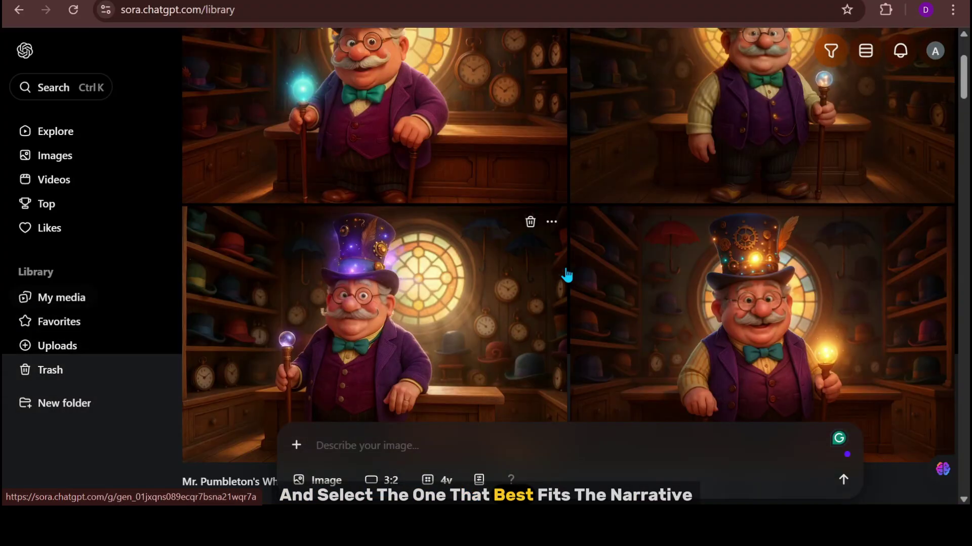
{"action": "scroll", "coordinate": [567, 274], "scroll_direction": "up", "scroll_amount": 3}
{"action": "scroll", "coordinate": [566, 275], "scroll_direction": "up", "scroll_amount": 1}
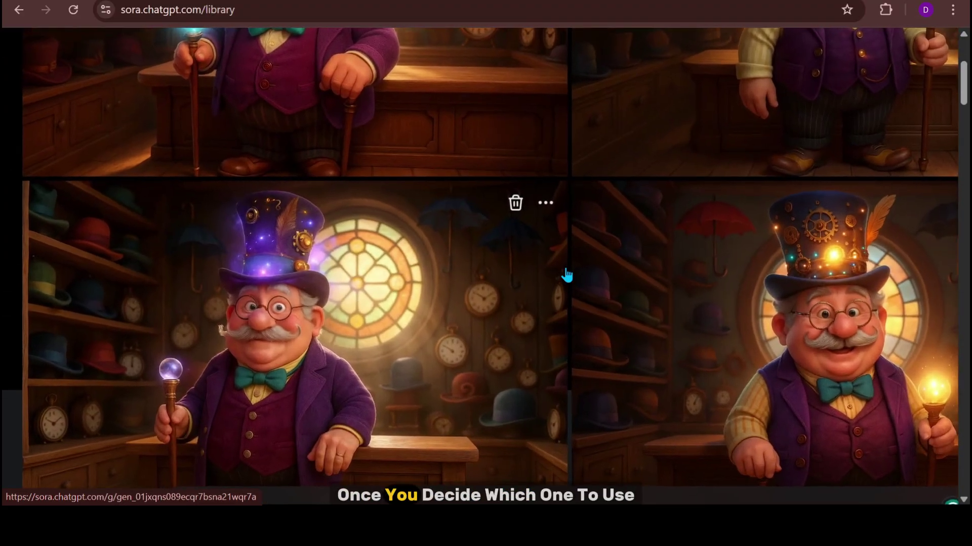
Download the purple-hat image as PNG '1' into the CapCut folder.
{"action": "left_click", "coordinate": [546, 204]}
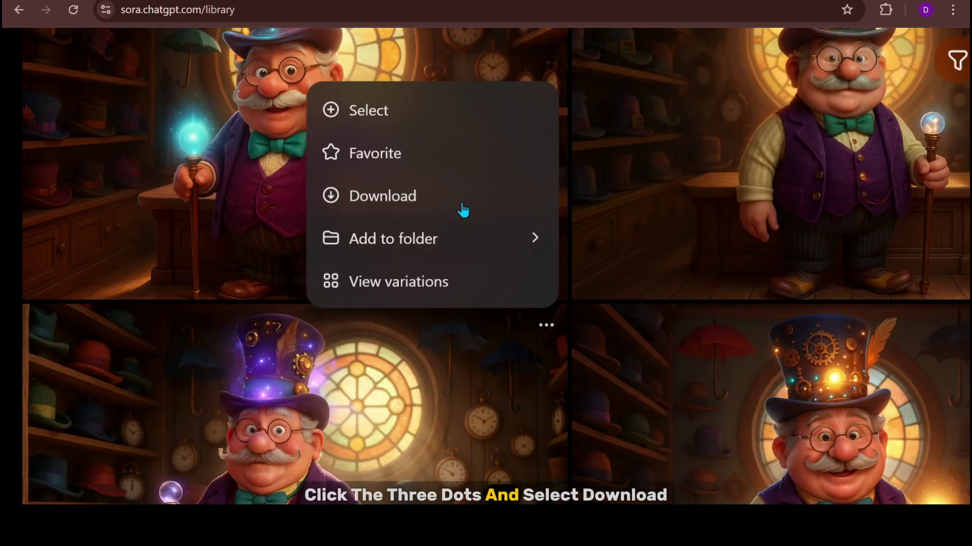
{"action": "left_click", "coordinate": [411, 198]}
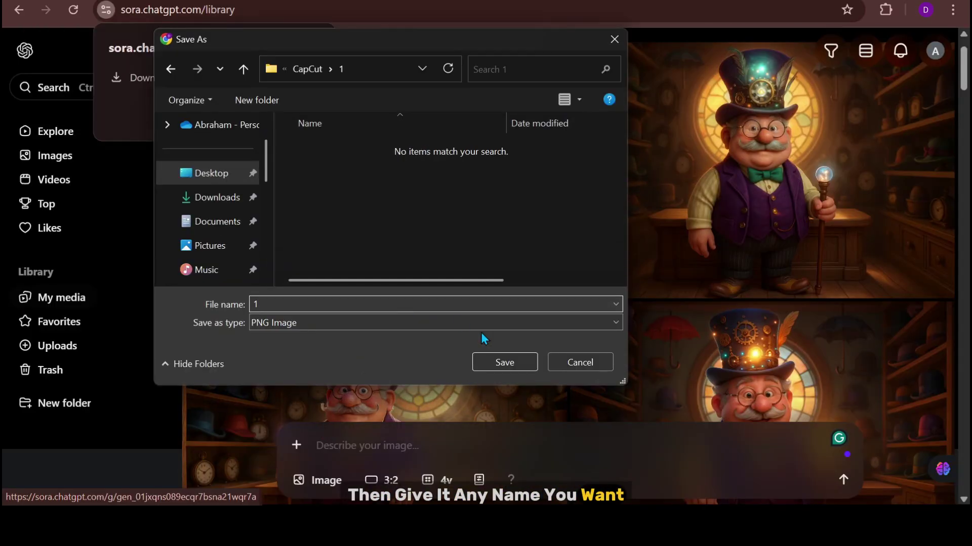
{"action": "left_click", "coordinate": [517, 362]}
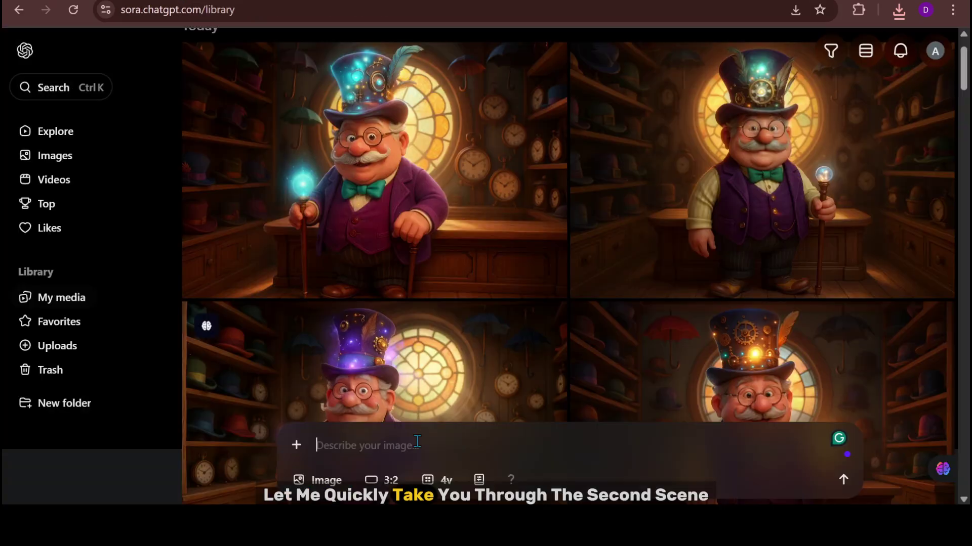
Submit the next scene's prompt with 'Miss Thistlebaum' replaced by her character description.
{"action": "type", "text": "Miss Thistlebaum stands dramatically in the doorway of the shop, light casting a long shadow. Her bag spills over with strange glowing trinkets. Mr. Pumbleton looks both confused and relieved. Both characters in full consistent costume. Style: whimsical 3D Pixar-style"}
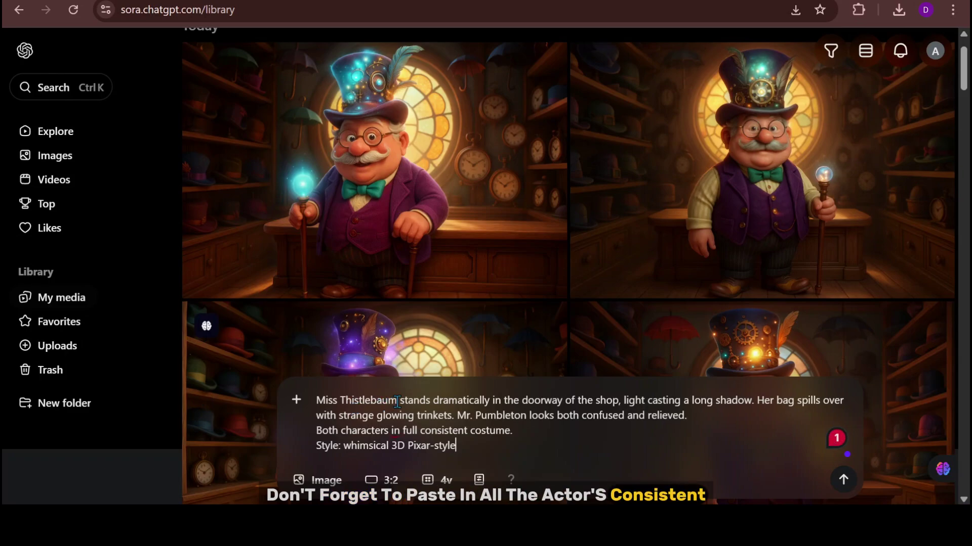
{"action": "left_click_drag", "start_coordinate": [397, 402], "coordinate": [314, 402]}
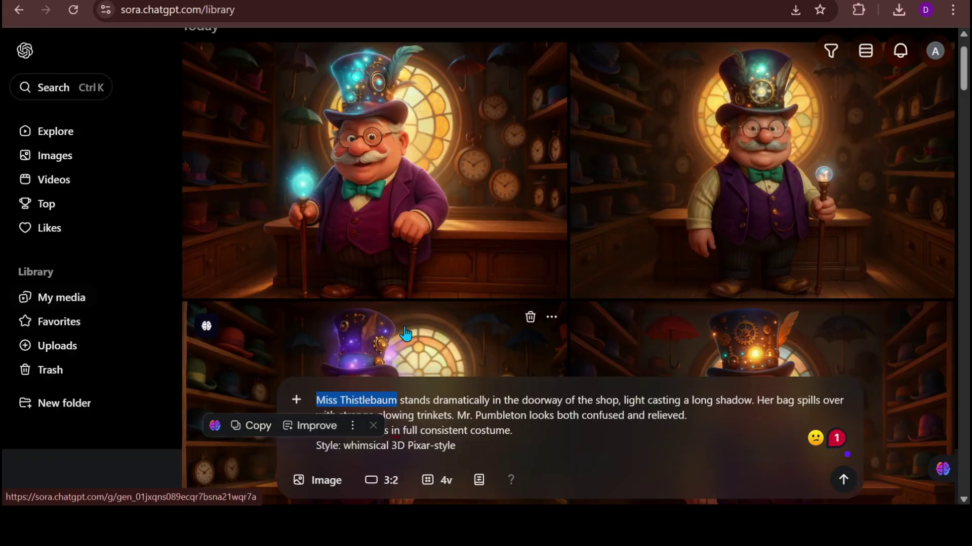
{"action": "type", "text": "An eccentric woman in her 50s with wild grey-streaked red hair tied into two messy buns. She wears a layered teal dress with embroidered moons and stars, a tattered shawl filled with brooches, and oversized circular glasses. She carries a large leather satchel covered in patches. She wears striped socks and chunky boots. Style: whimsical 3D Pixar-style"}
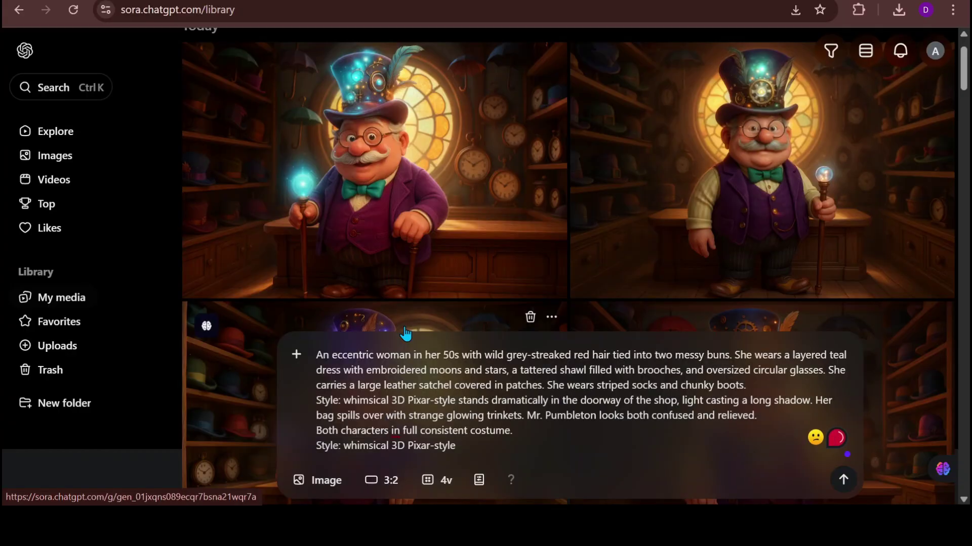
{"action": "key", "text": "Return"}
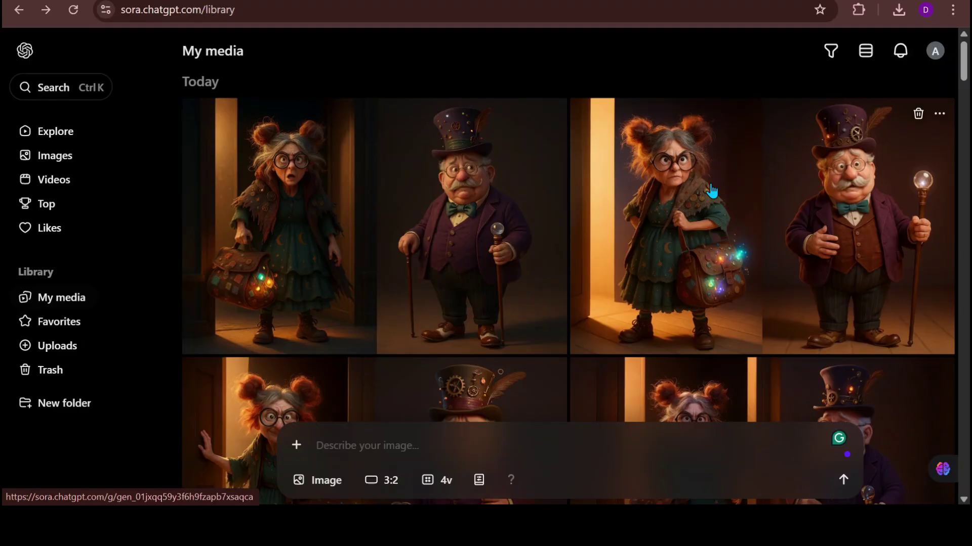
{"action": "scroll", "coordinate": [712, 191], "scroll_direction": "down", "scroll_amount": 1}
{"action": "scroll", "coordinate": [711, 191], "scroll_direction": "down", "scroll_amount": 4}
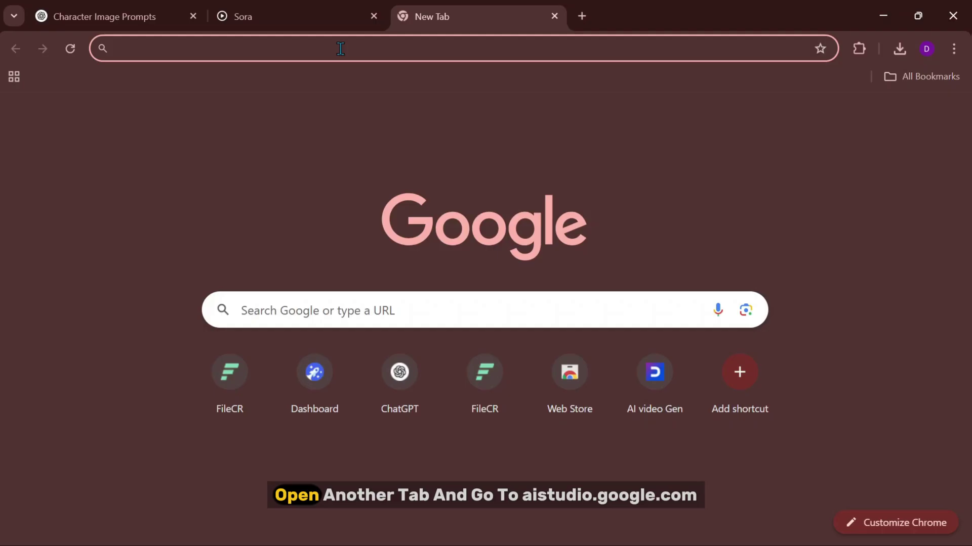
Go to aistudio.google.com and open the Veo video generation card.
{"action": "type", "text": "aist"}
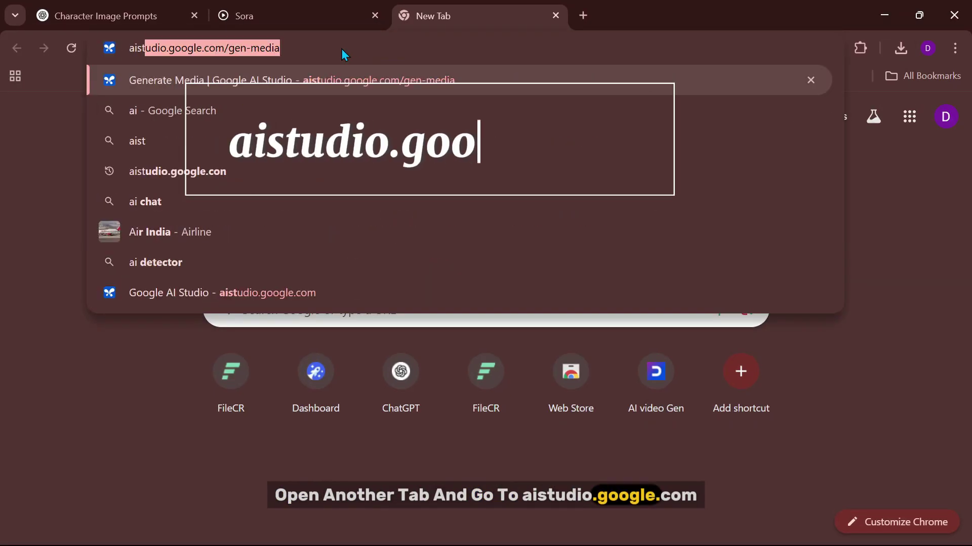
{"action": "key", "text": "Return"}
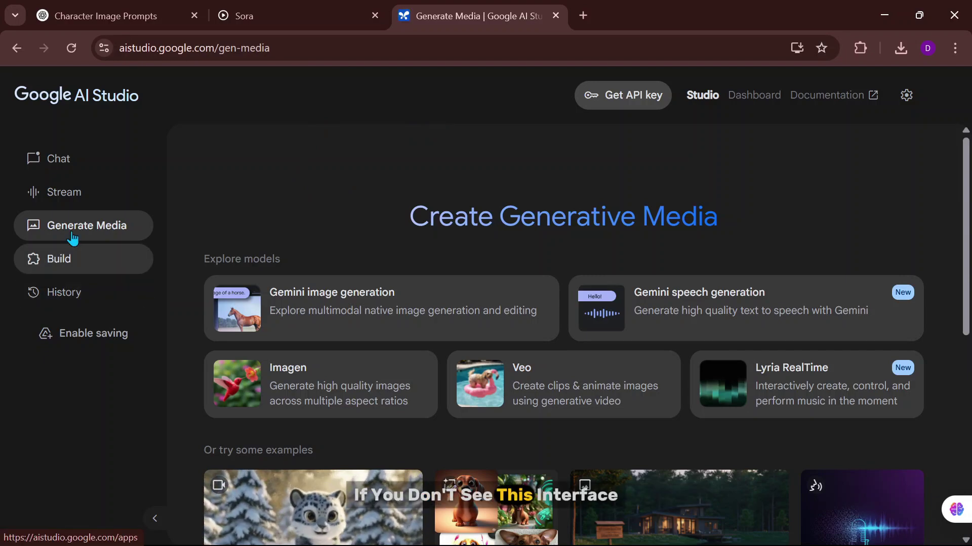
{"action": "scroll", "coordinate": [94, 227], "scroll_direction": "up", "scroll_amount": 3}
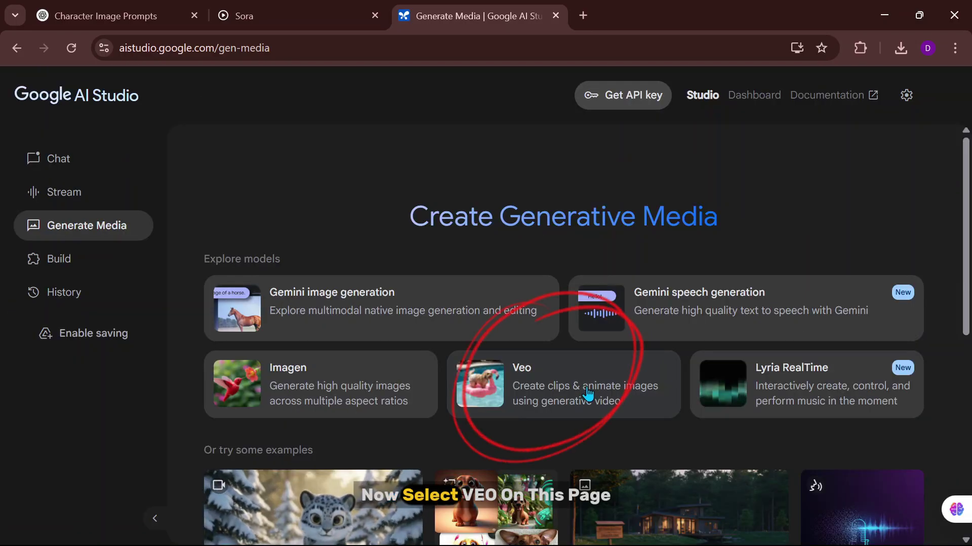
{"action": "double_click", "coordinate": [587, 393]}
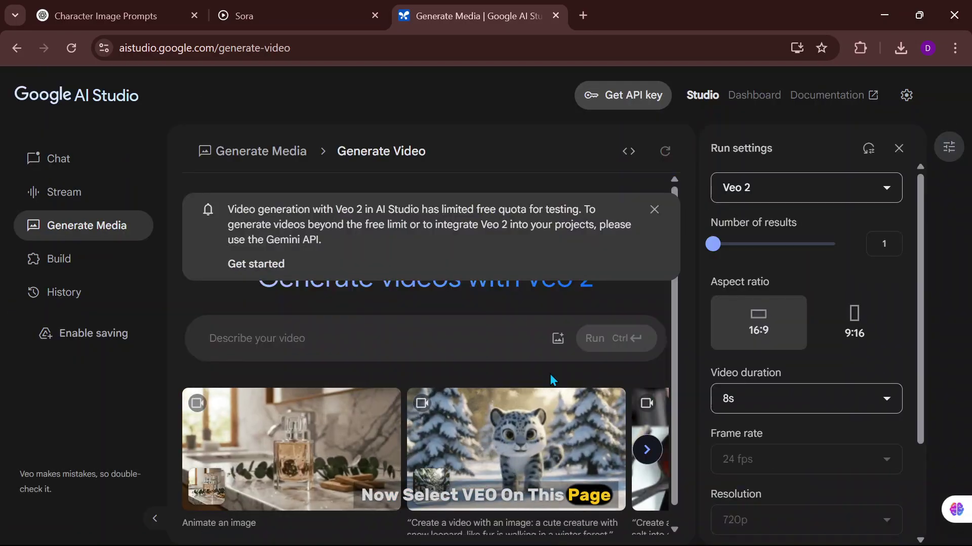
Dismiss the Veo 2 quota notice, keep 8s duration, and grant Drive access for the reference image.
{"action": "left_click", "coordinate": [652, 210]}
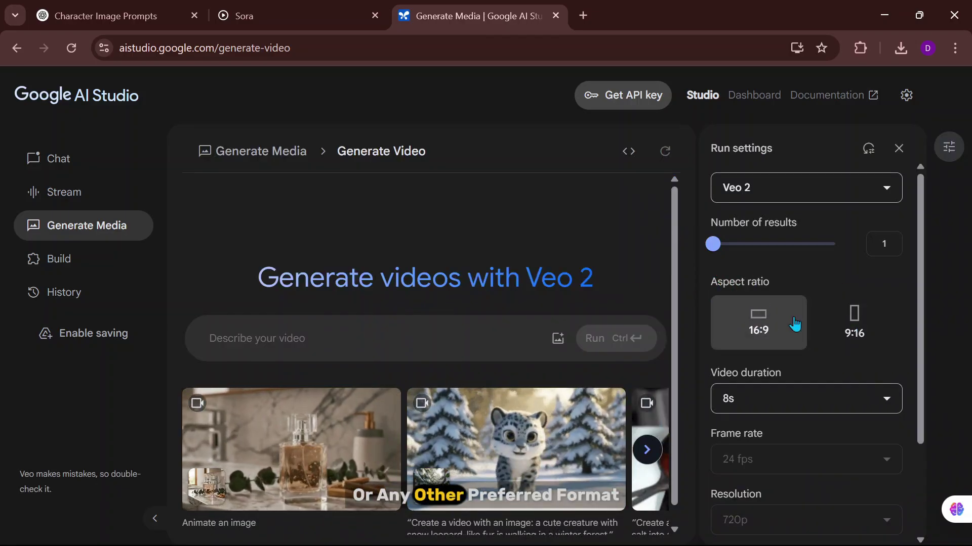
{"action": "left_click", "coordinate": [832, 408]}
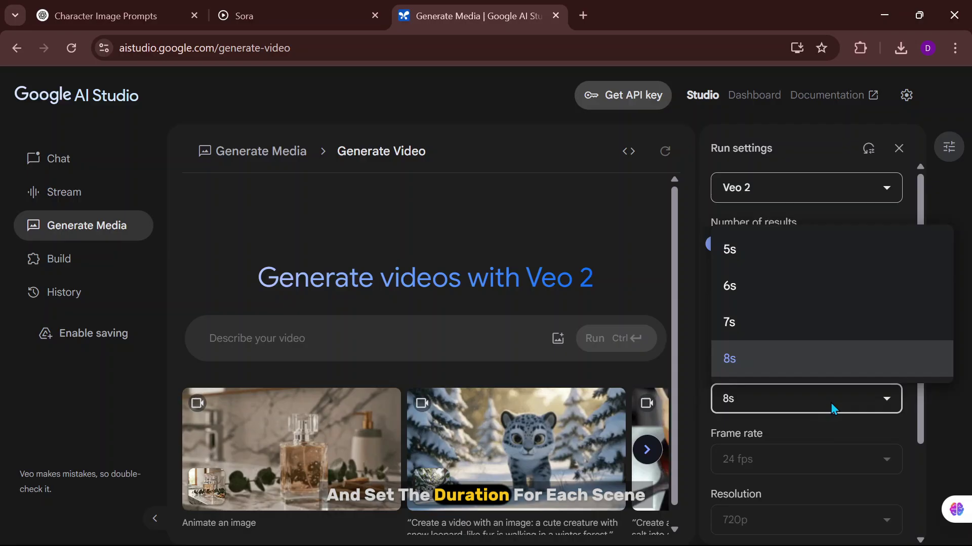
{"action": "left_click", "coordinate": [807, 406]}
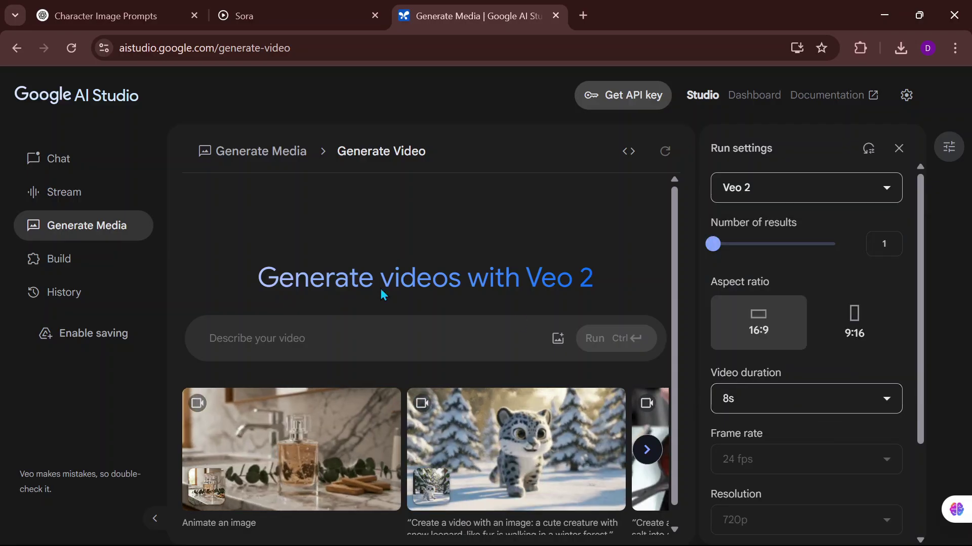
{"action": "left_click", "coordinate": [380, 336]}
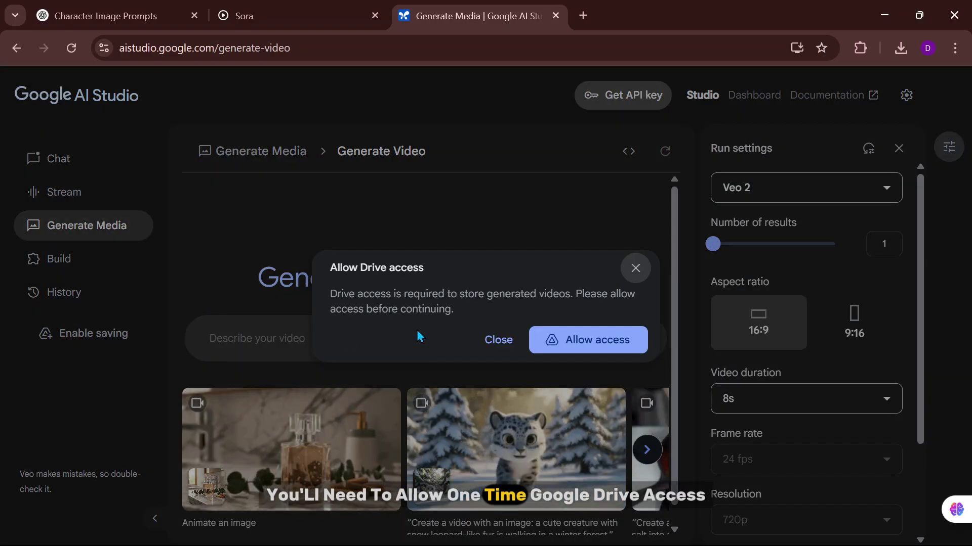
{"action": "left_click", "coordinate": [561, 348]}
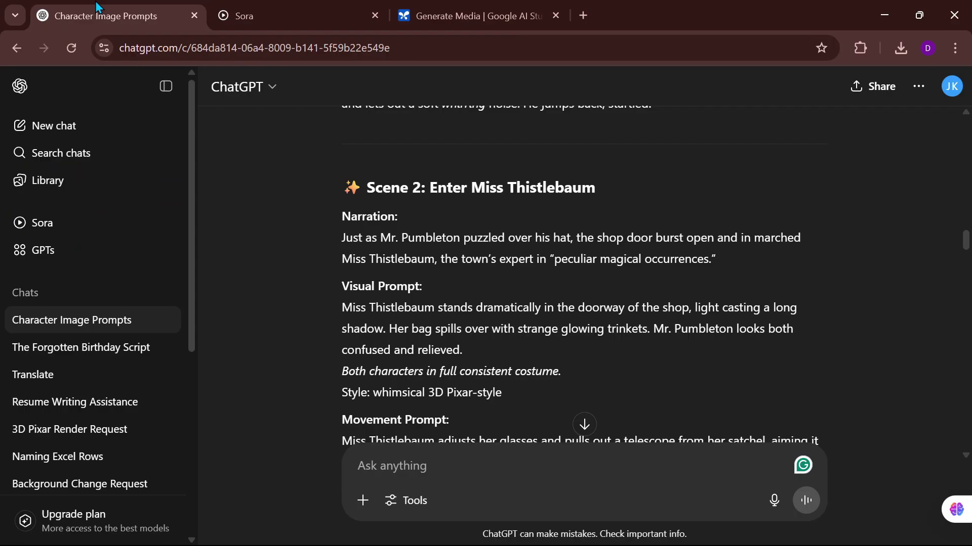
{"action": "scroll", "coordinate": [313, 185], "scroll_direction": "up", "scroll_amount": 10}
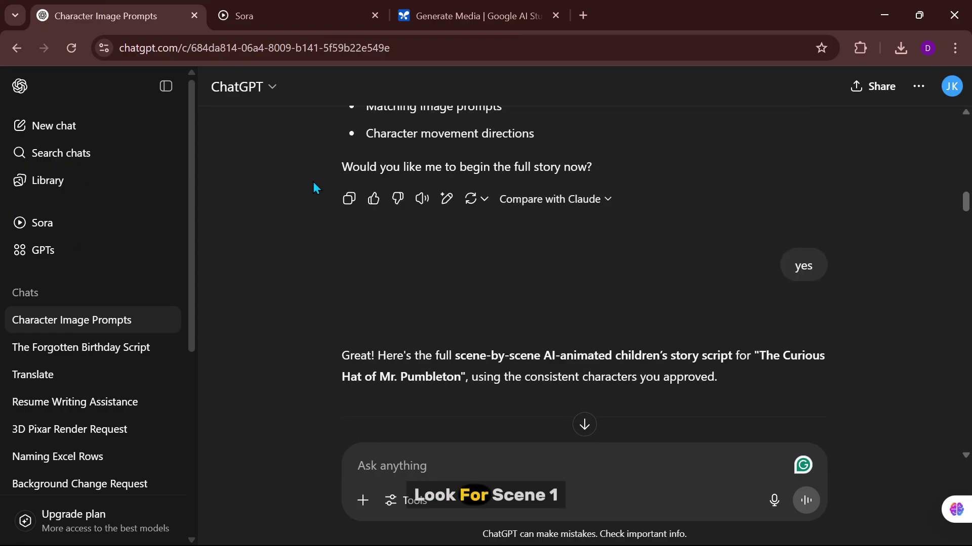
{"action": "scroll", "coordinate": [378, 208], "scroll_direction": "down", "scroll_amount": 15}
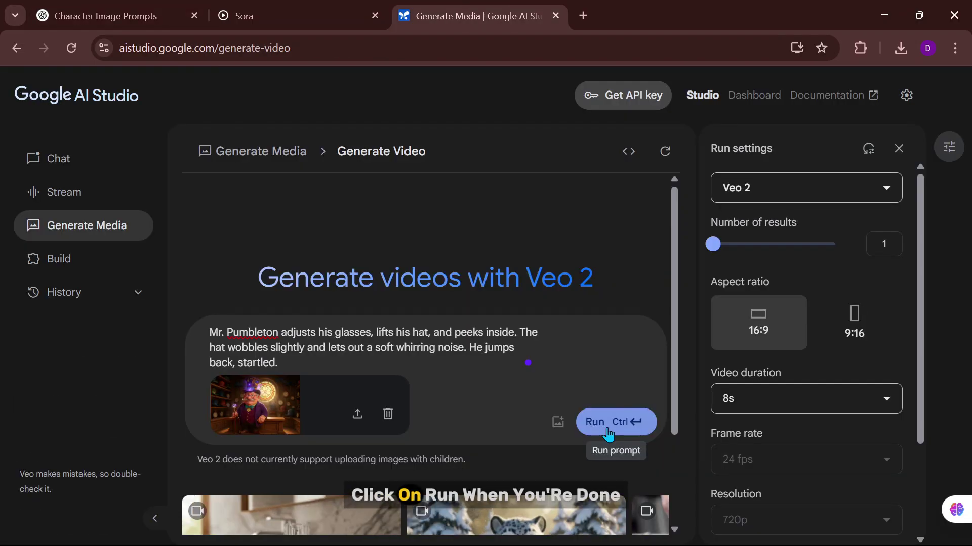
Generate the Scene 1 Veo clip, preview it, and save it as an MP4.
{"action": "left_click", "coordinate": [609, 425]}
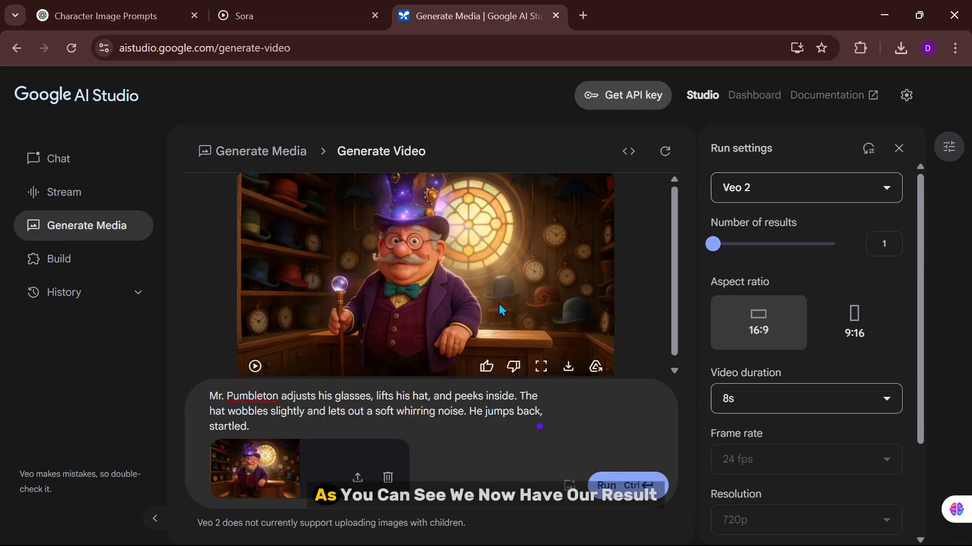
{"action": "left_click", "coordinate": [499, 304]}
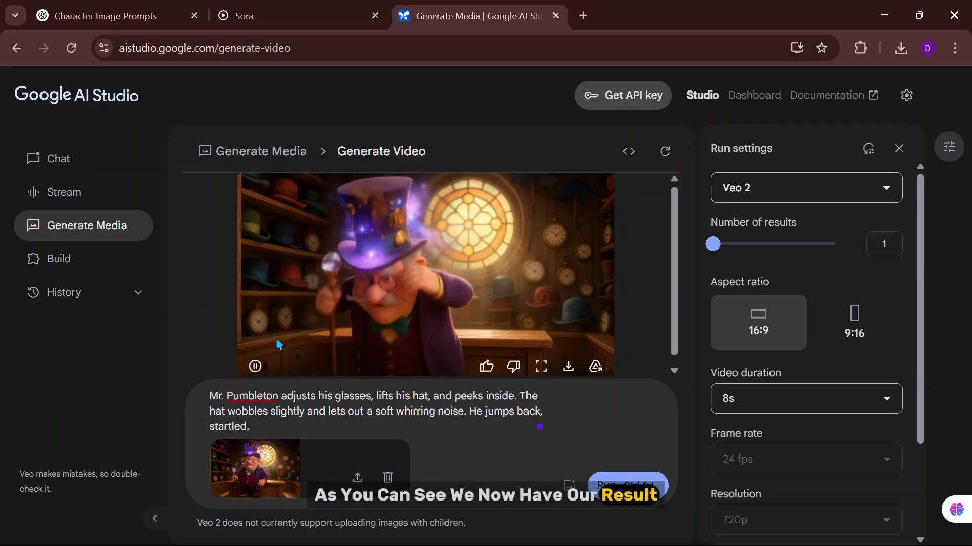
{"action": "left_click", "coordinate": [277, 344]}
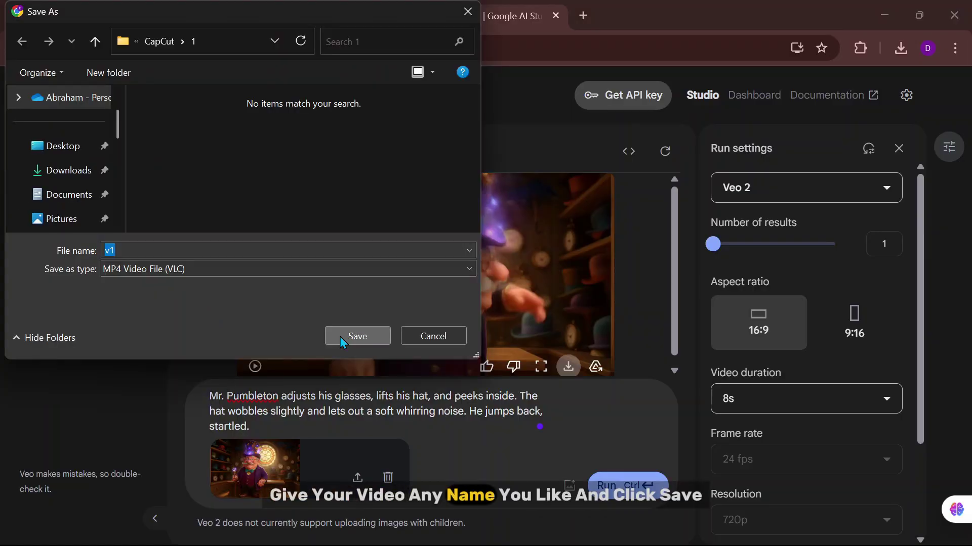
{"action": "left_click", "coordinate": [339, 336]}
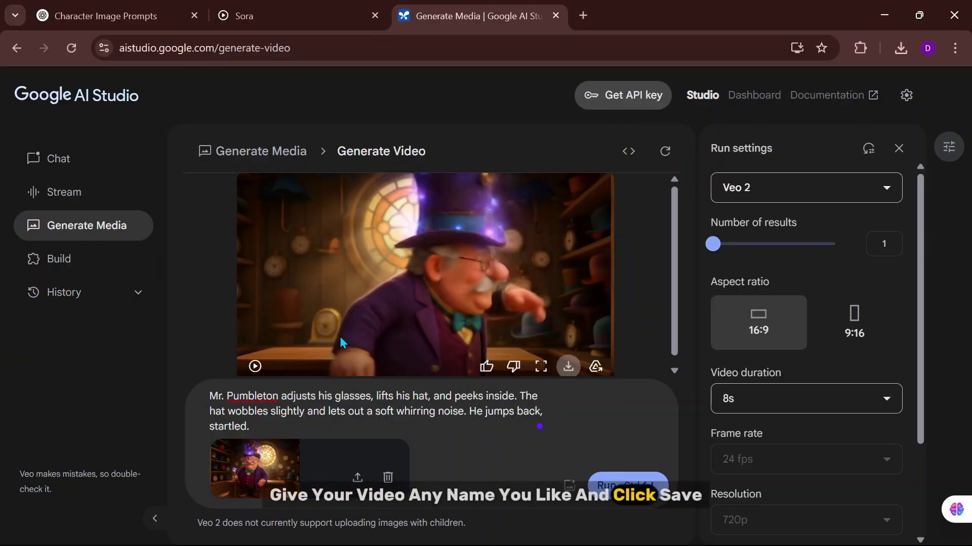
Swap in the next scene's character image and ChatGPT movement prompt, then return to the media gallery.
{"action": "left_click", "coordinate": [388, 477]}
{"action": "triple_click", "coordinate": [434, 508]}
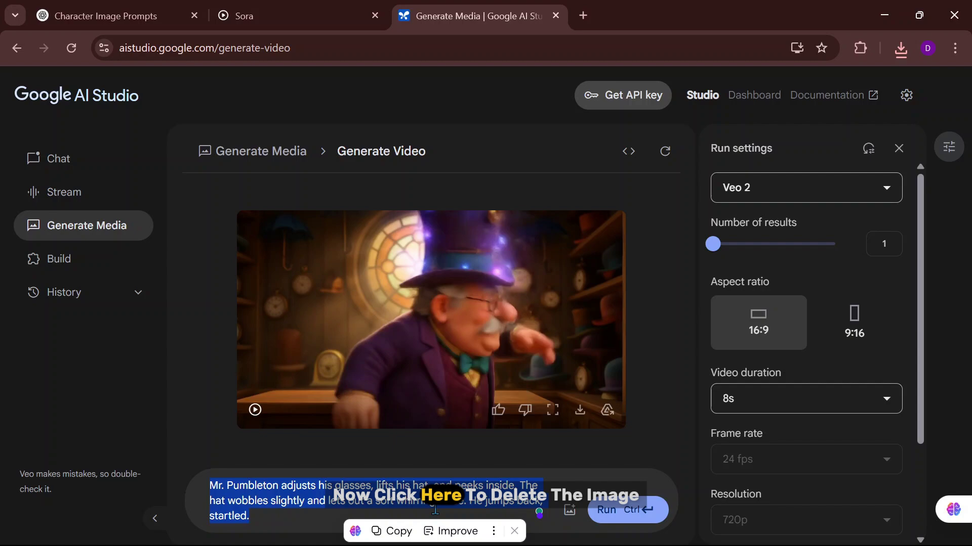
{"action": "key", "text": "BackSpace"}
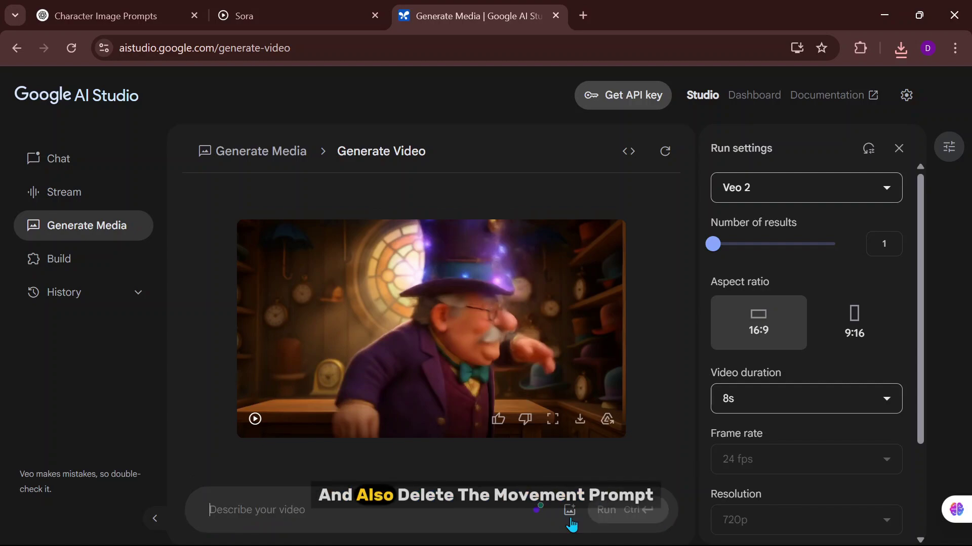
{"action": "key", "text": "ctrl+v"}
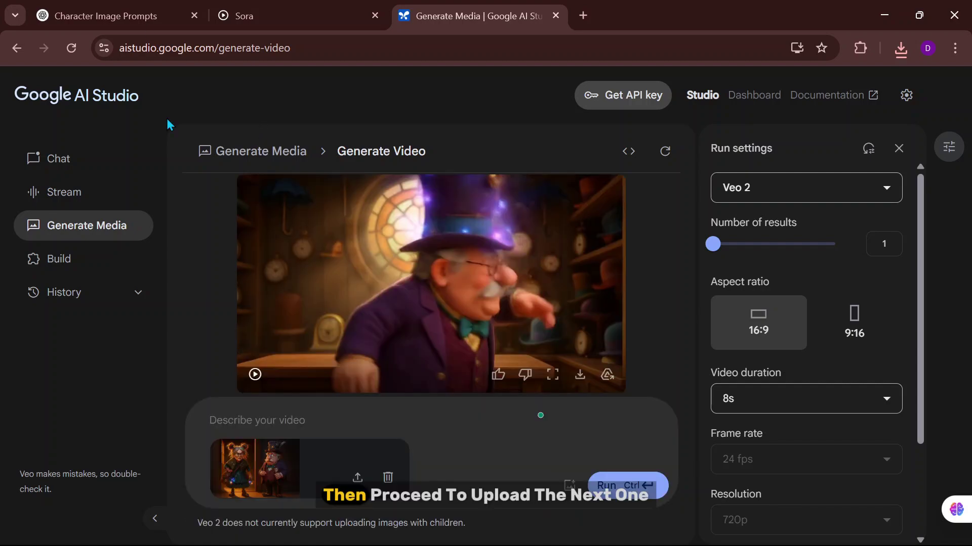
{"action": "key", "text": "ctrl+1"}
{"action": "scroll", "coordinate": [385, 244], "scroll_direction": "down", "scroll_amount": 3}
{"action": "left_click_drag", "start_coordinate": [342, 310], "coordinate": [679, 349]}
{"action": "key", "text": "ctrl+c"}
{"action": "key", "text": "ctrl+3"}
{"action": "key", "text": "ctrl+v"}
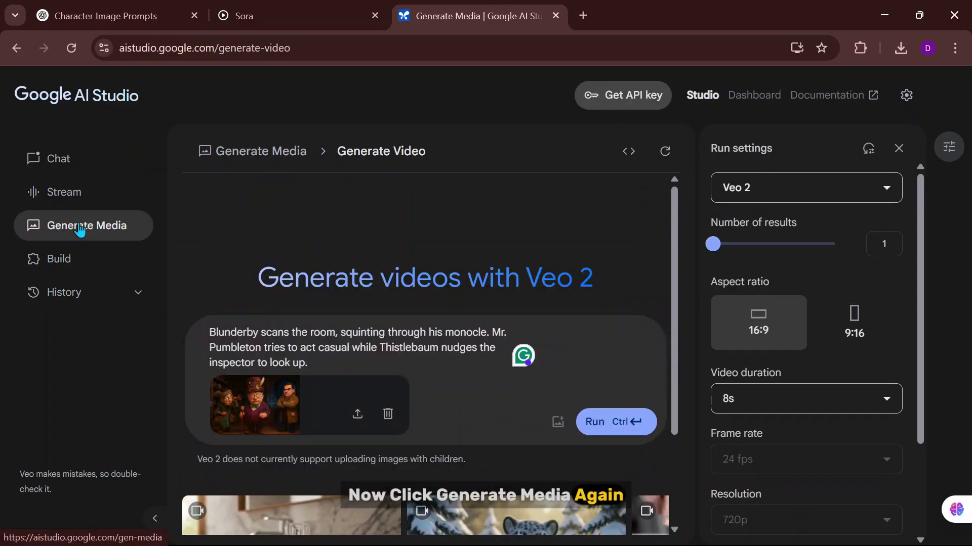
{"action": "left_click", "coordinate": [80, 228]}
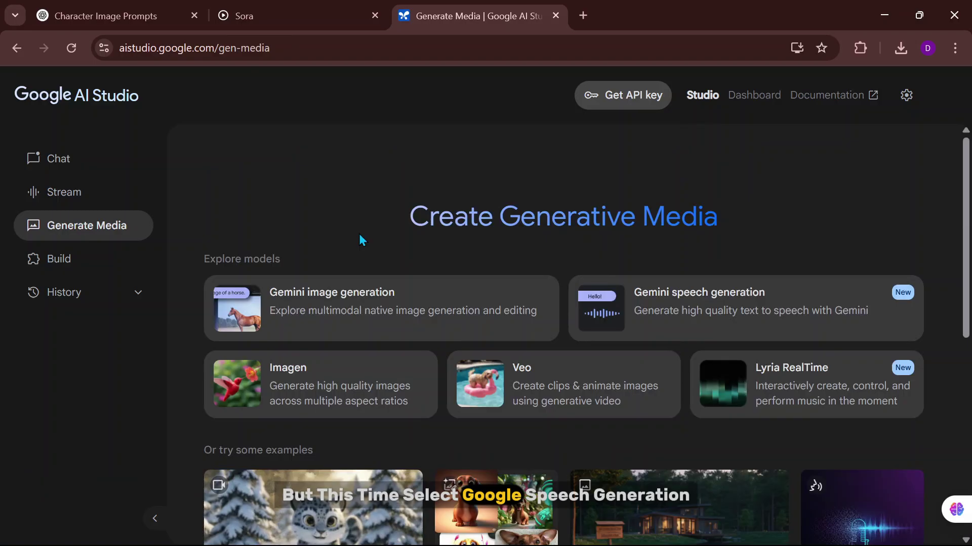
Open Gemini speech generation in single-speaker mode and browse the voice list for Enceladus.
{"action": "left_click", "coordinate": [726, 313]}
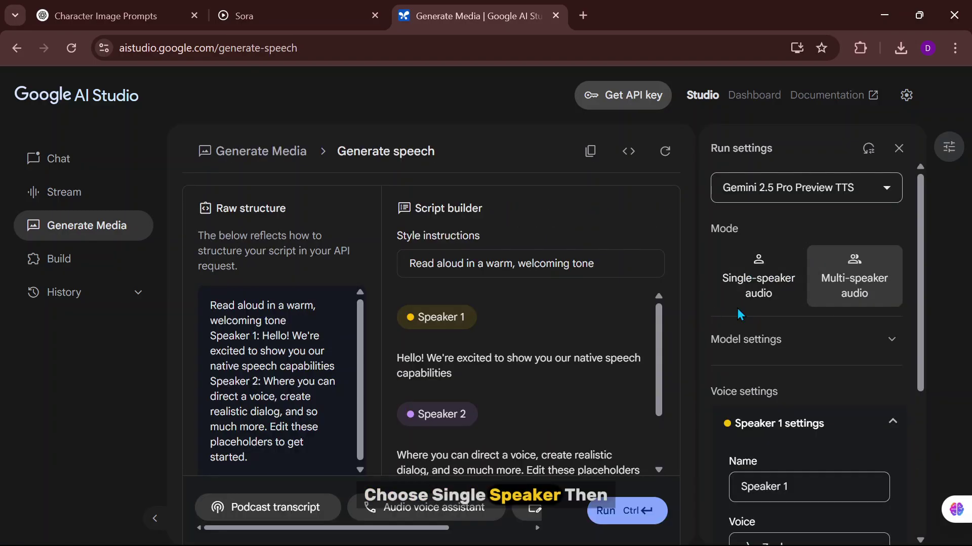
{"action": "left_click", "coordinate": [761, 293]}
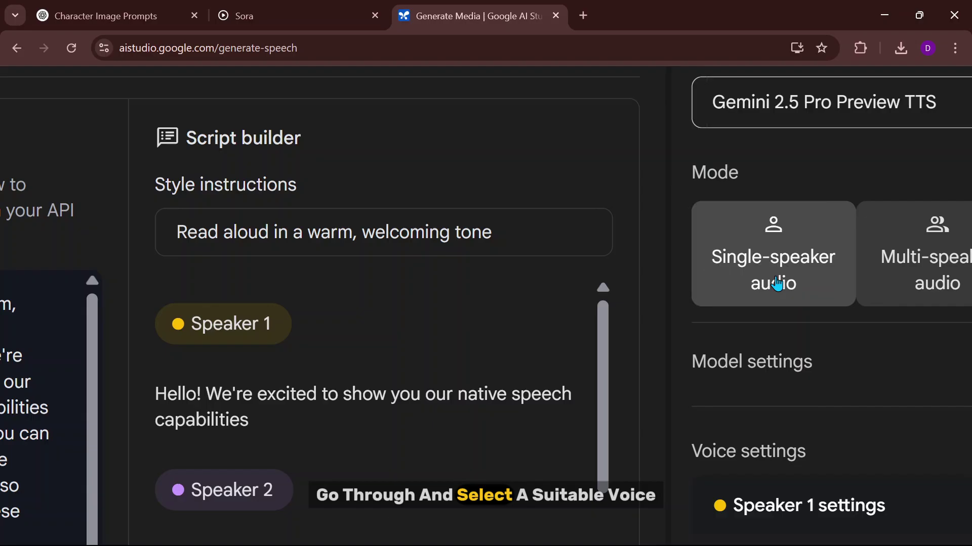
{"action": "left_click", "coordinate": [842, 423]}
{"action": "scroll", "coordinate": [791, 320], "scroll_direction": "down", "scroll_amount": 4}
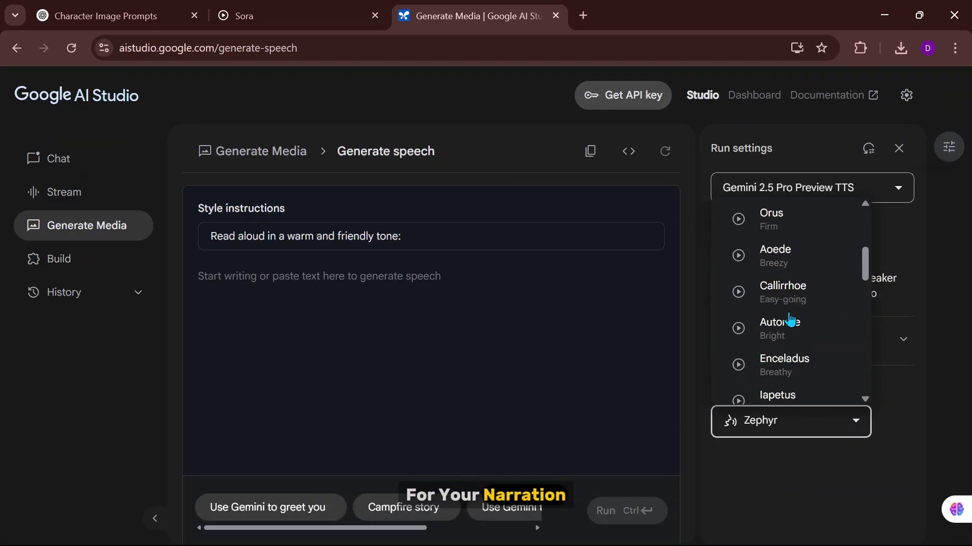
{"action": "scroll", "coordinate": [789, 321], "scroll_direction": "down", "scroll_amount": 10}
{"action": "scroll", "coordinate": [789, 321], "scroll_direction": "up", "scroll_amount": 9}
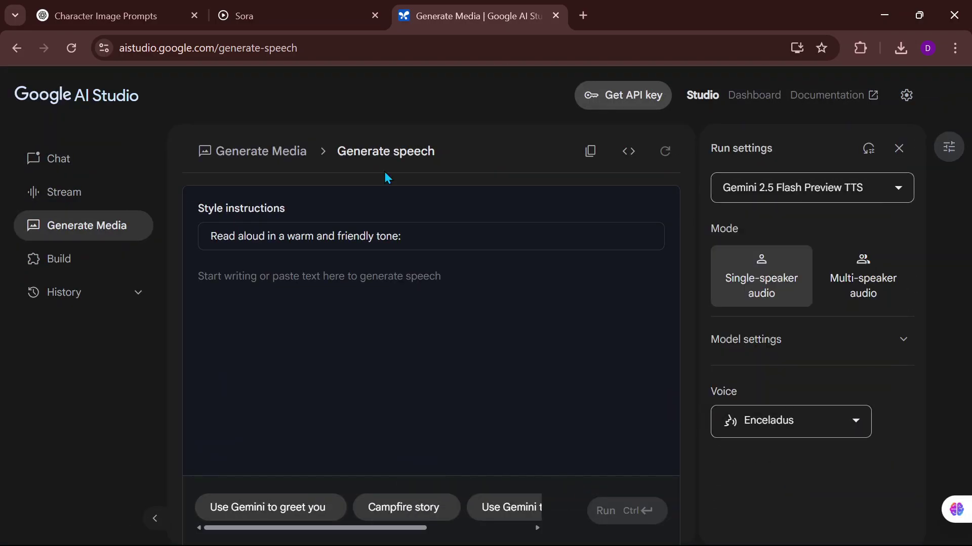
Paste the Scene 1 narration from the ChatGPT script into AI Studio's speech text box.
{"action": "left_click", "coordinate": [149, 26]}
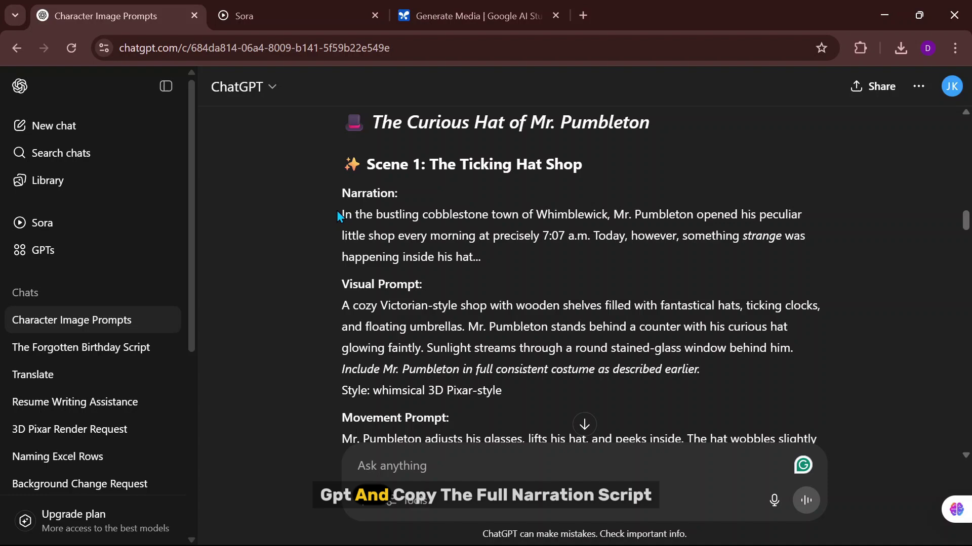
{"action": "left_click_drag", "start_coordinate": [338, 214], "coordinate": [489, 261]}
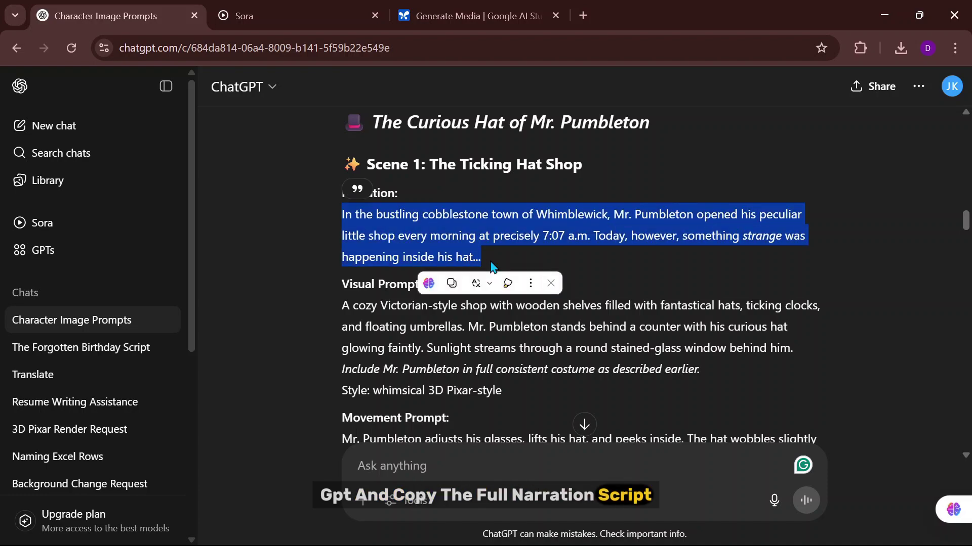
{"action": "key", "text": "ctrl+c"}
{"action": "left_click", "coordinate": [438, 11]}
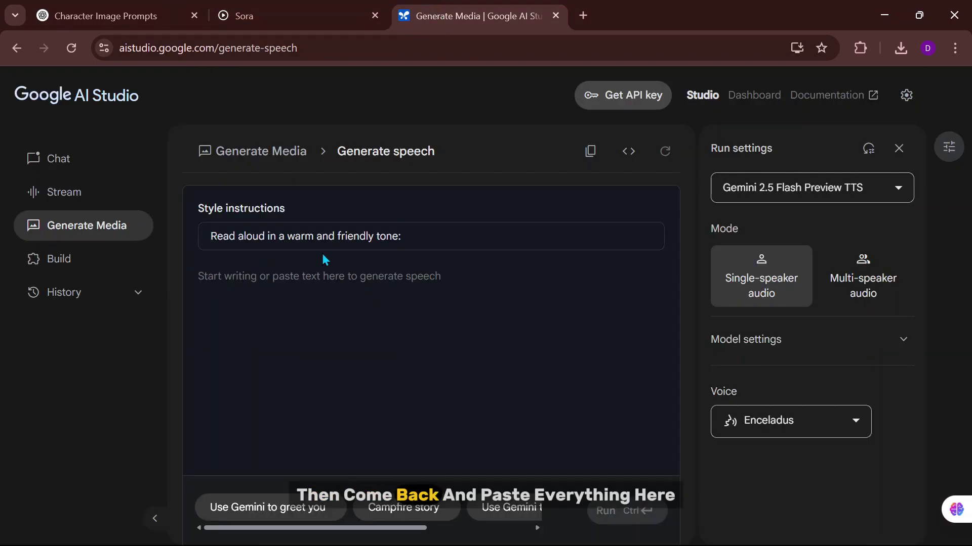
{"action": "left_click_drag", "start_coordinate": [311, 264], "coordinate": [443, 277]}
{"action": "left_click", "coordinate": [305, 280]}
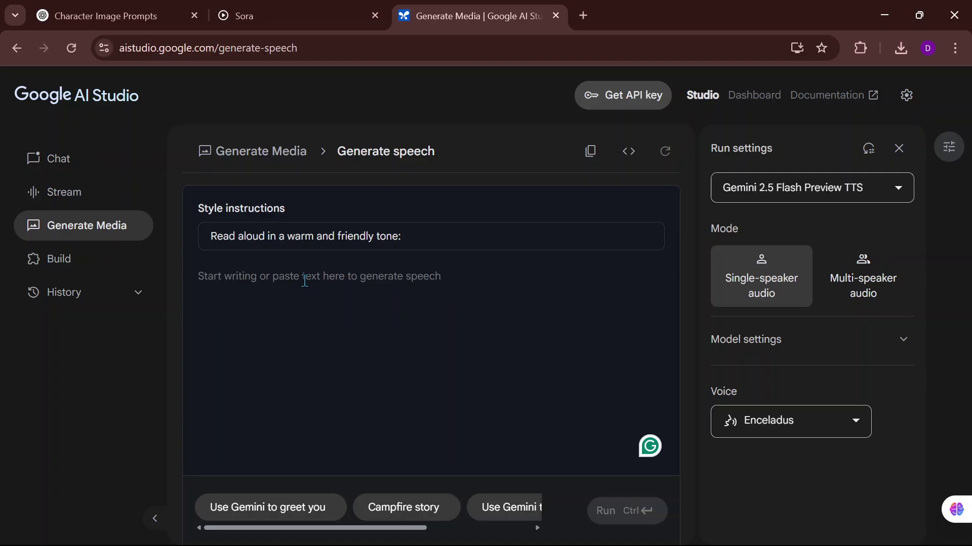
{"action": "key", "text": "ctrl+v"}
Add the Scene 2 narration from ChatGPT below the story in the speech text.
{"action": "left_click", "coordinate": [51, 11]}
{"action": "scroll", "coordinate": [506, 278], "scroll_direction": "down", "scroll_amount": 7}
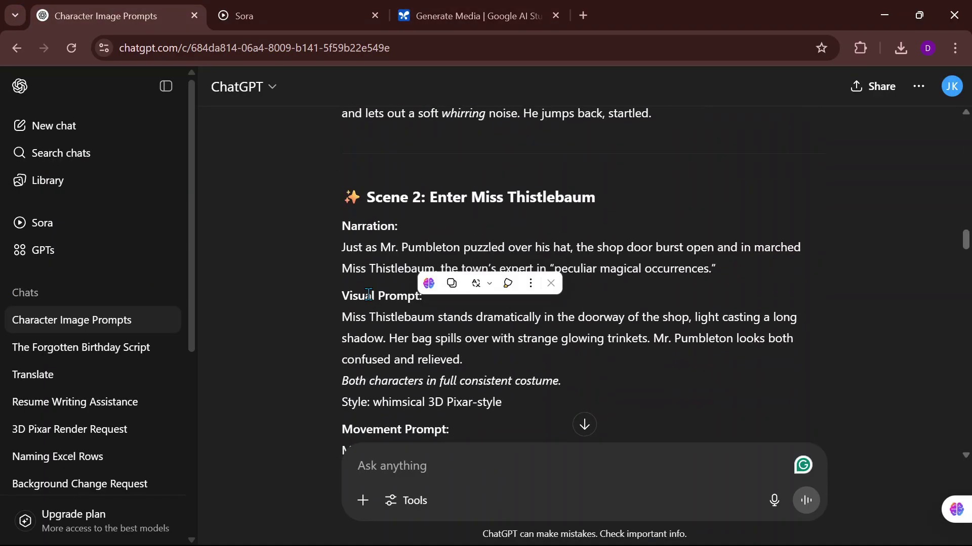
{"action": "left_click_drag", "start_coordinate": [341, 248], "coordinate": [731, 283]}
{"action": "key", "text": "ctrl+c"}
{"action": "left_click", "coordinate": [470, 15]}
{"action": "key", "text": "ctrl+v"}
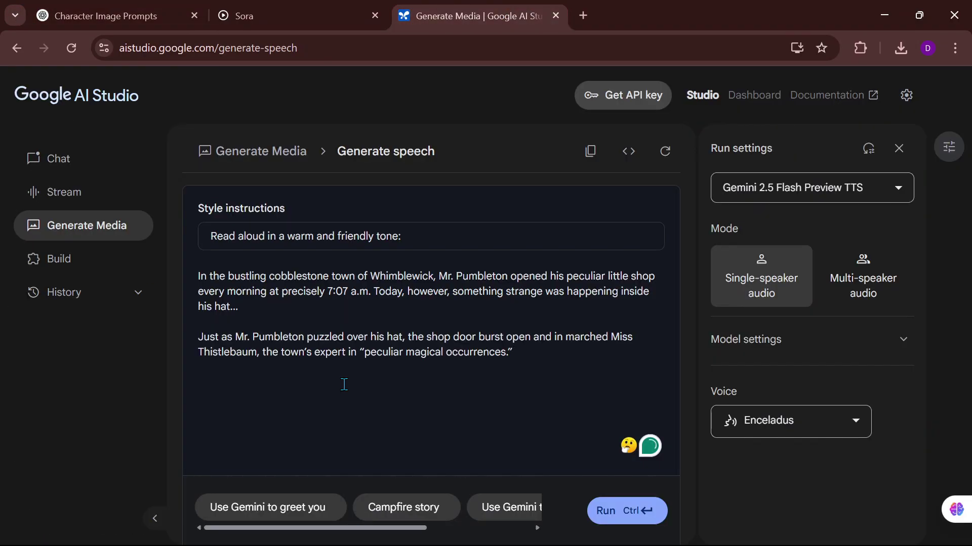
Add the Scene 3 narration from ChatGPT to the speech text.
{"action": "left_click", "coordinate": [86, 16]}
{"action": "scroll", "coordinate": [371, 217], "scroll_direction": "down", "scroll_amount": 10}
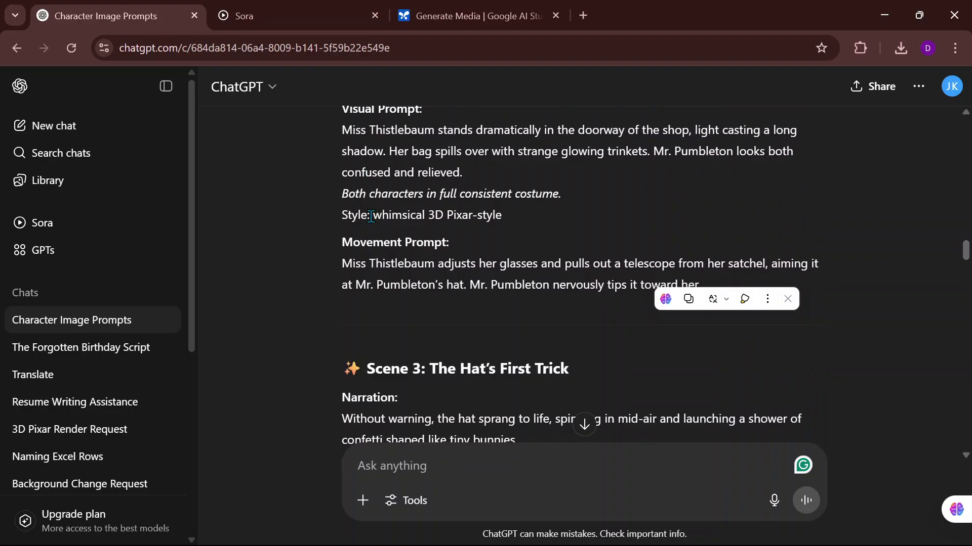
{"action": "left_click_drag", "start_coordinate": [338, 168], "coordinate": [526, 191]}
{"action": "key", "text": "ctrl+c"}
{"action": "left_click", "coordinate": [440, 7]}
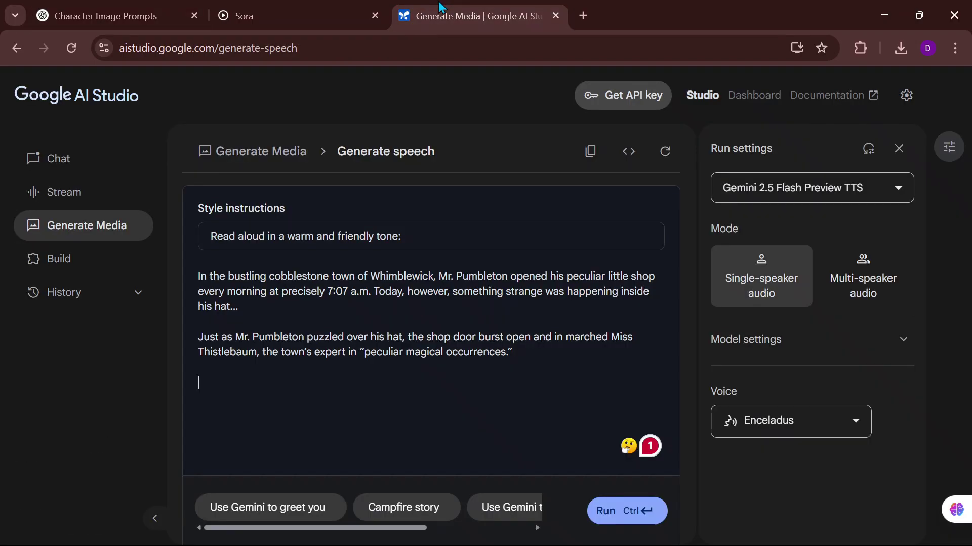
{"action": "key", "text": "ctrl+v"}
Copy the Scene 4 narration paragraph from the ChatGPT script.
{"action": "left_click", "coordinate": [86, 15]}
{"action": "scroll", "coordinate": [412, 263], "scroll_direction": "down", "scroll_amount": 5}
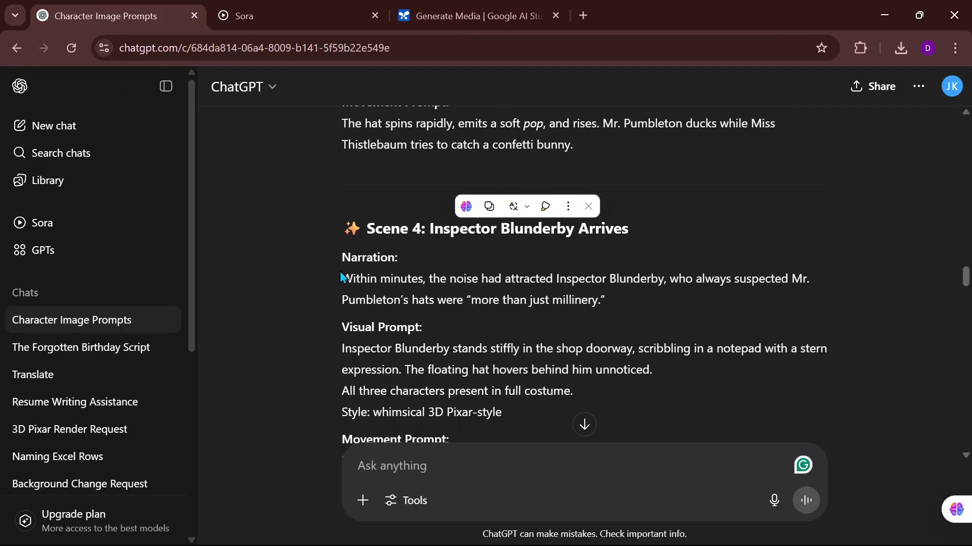
{"action": "left_click_drag", "start_coordinate": [340, 278], "coordinate": [607, 300]}
{"action": "key", "text": "ctrl+c"}
{"action": "left_click", "coordinate": [471, 15]}
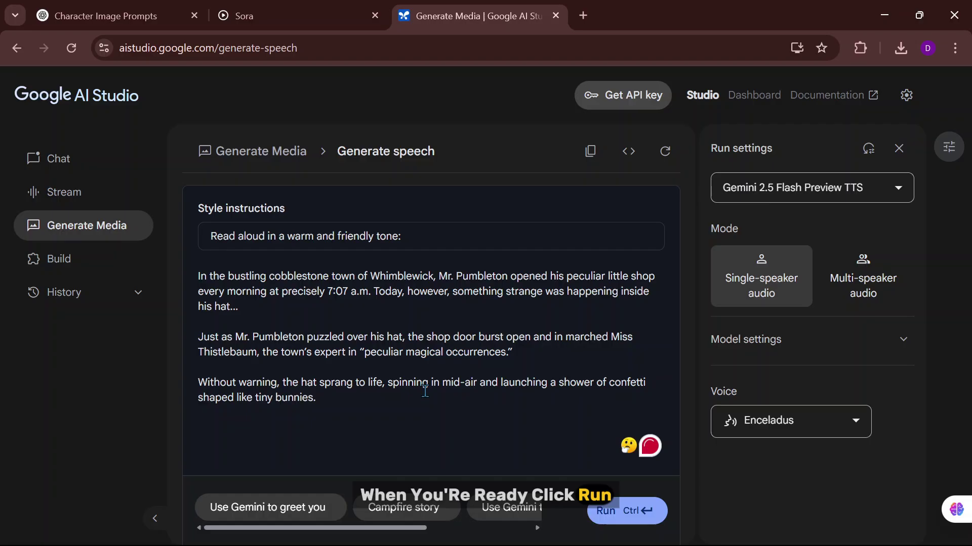
Add the Scene 4 narration and download the generated 45-second voiceover as 'narration'.
{"action": "key", "text": "ctrl+v"}
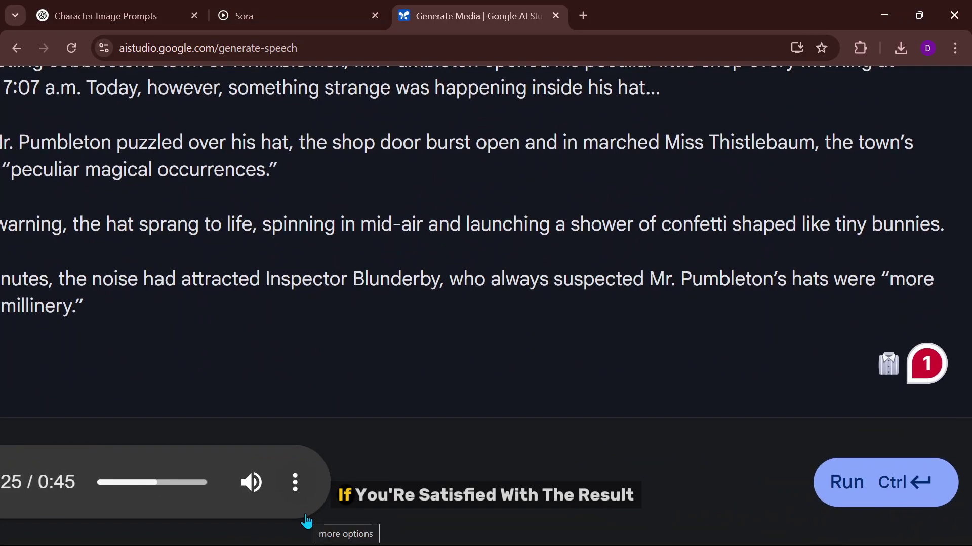
{"action": "left_click", "coordinate": [406, 511]}
{"action": "left_click", "coordinate": [177, 417]}
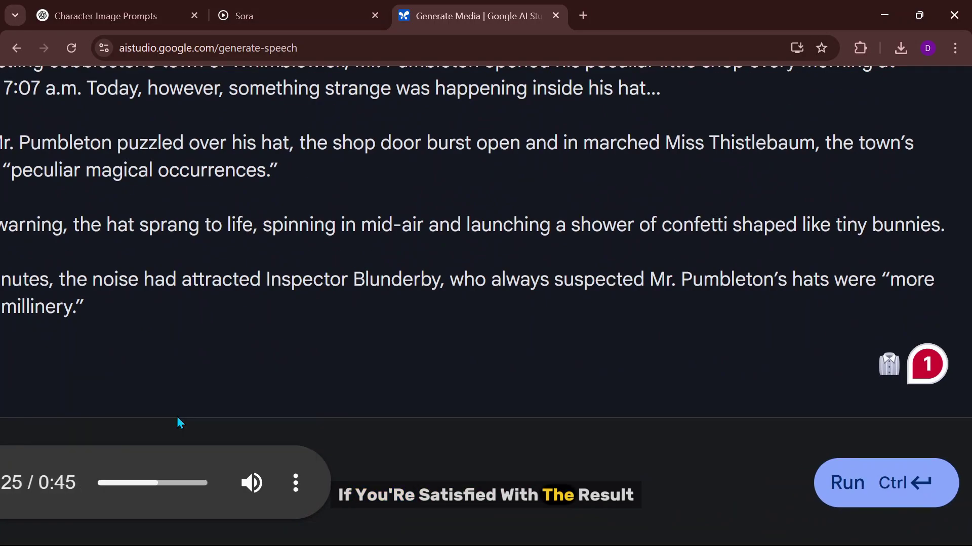
{"action": "type", "text": "narration"}
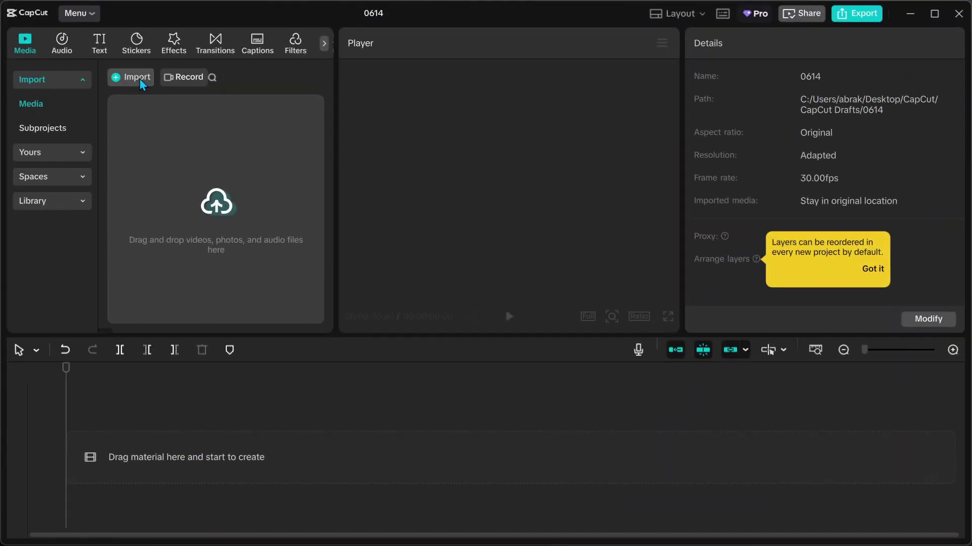
Import narration and clips v1–v4 from the CapCut\1 folder into the media library.
{"action": "left_click", "coordinate": [140, 80]}
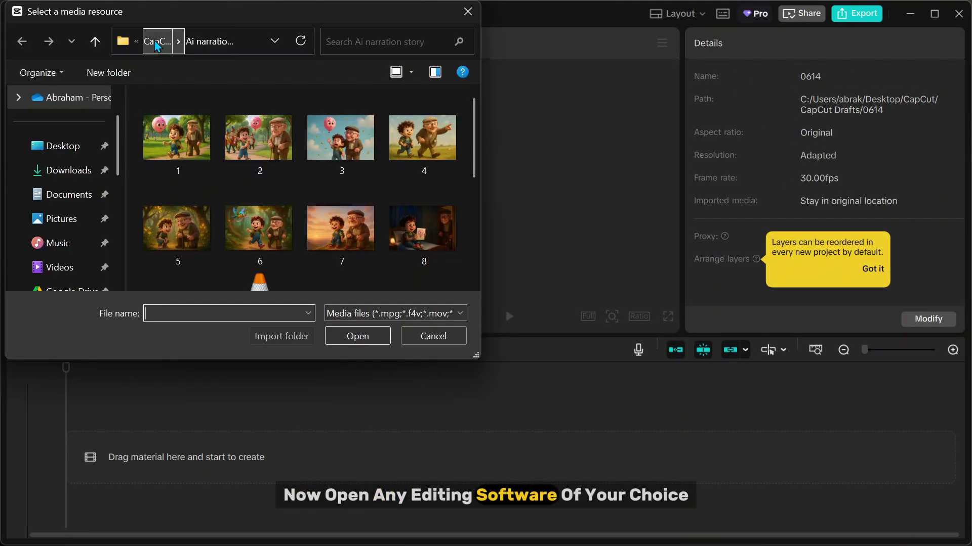
{"action": "left_click", "coordinate": [157, 40]}
{"action": "double_click", "coordinate": [210, 123]}
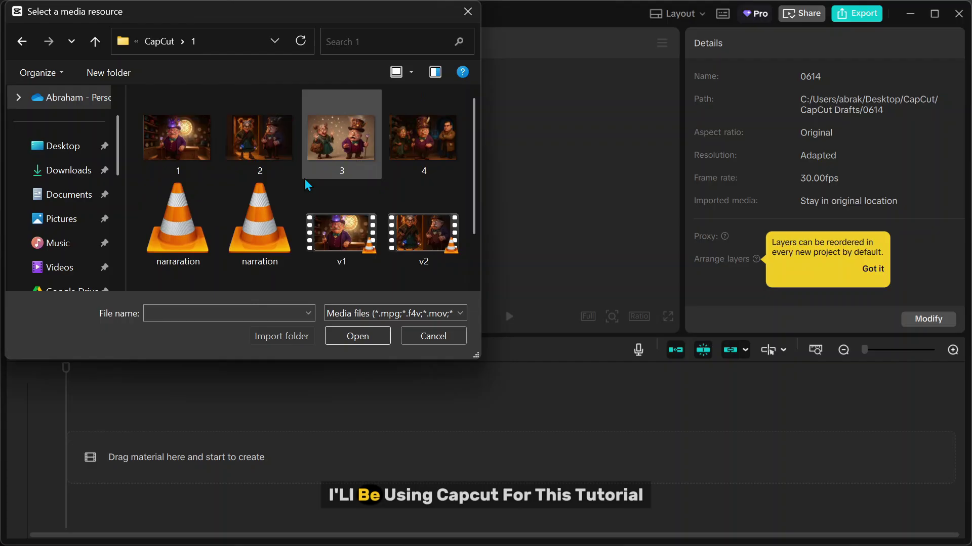
{"action": "left_click", "coordinate": [393, 244]}
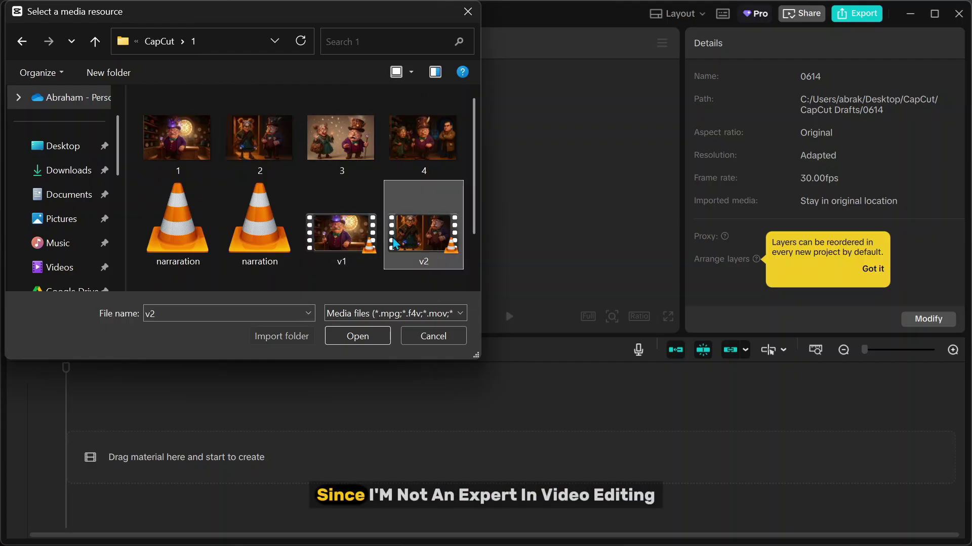
{"action": "left_click", "coordinate": [341, 233], "text": "ctrl"}
{"action": "scroll", "coordinate": [184, 258], "scroll_direction": "down", "scroll_amount": 1}
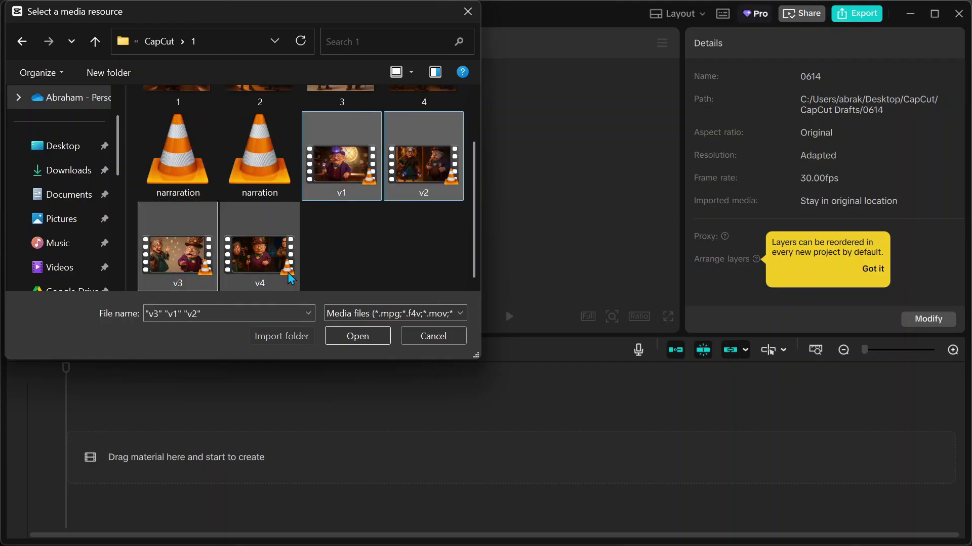
{"action": "left_click", "coordinate": [290, 279], "text": "ctrl"}
{"action": "left_click", "coordinate": [259, 152], "text": "ctrl"}
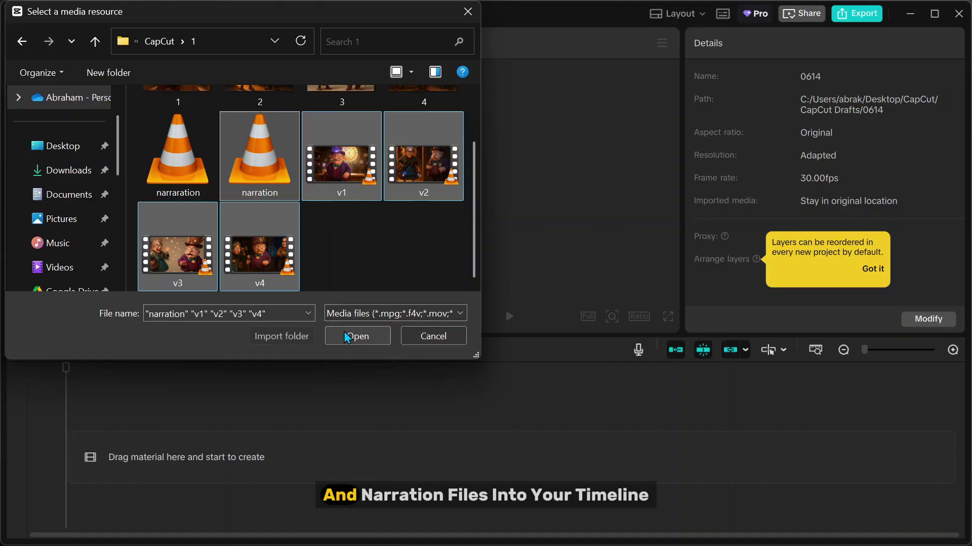
{"action": "left_click", "coordinate": [347, 336]}
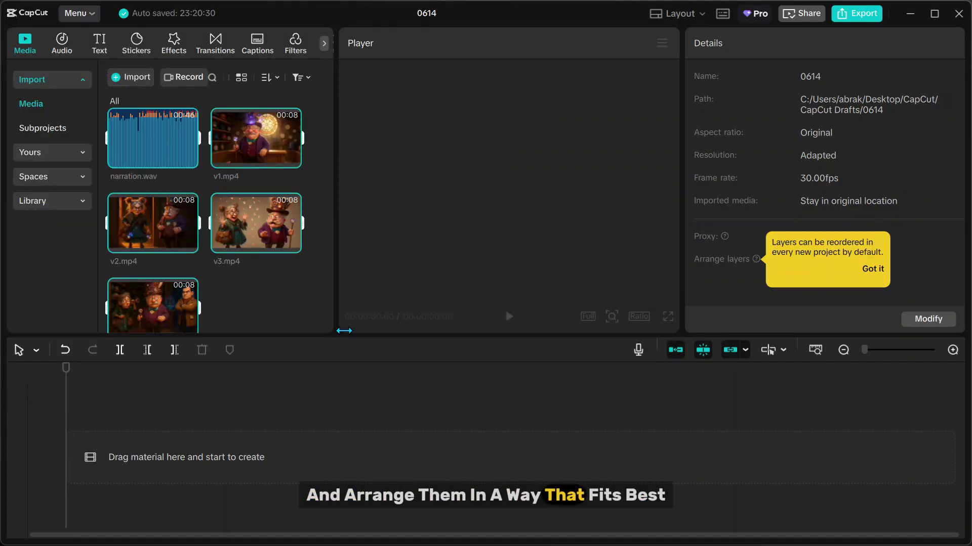
Add clips v1, v2, v3 and v4 to the timeline with narration.wav on a track below.
{"action": "left_click", "coordinate": [292, 158]}
{"action": "left_click", "coordinate": [188, 244]}
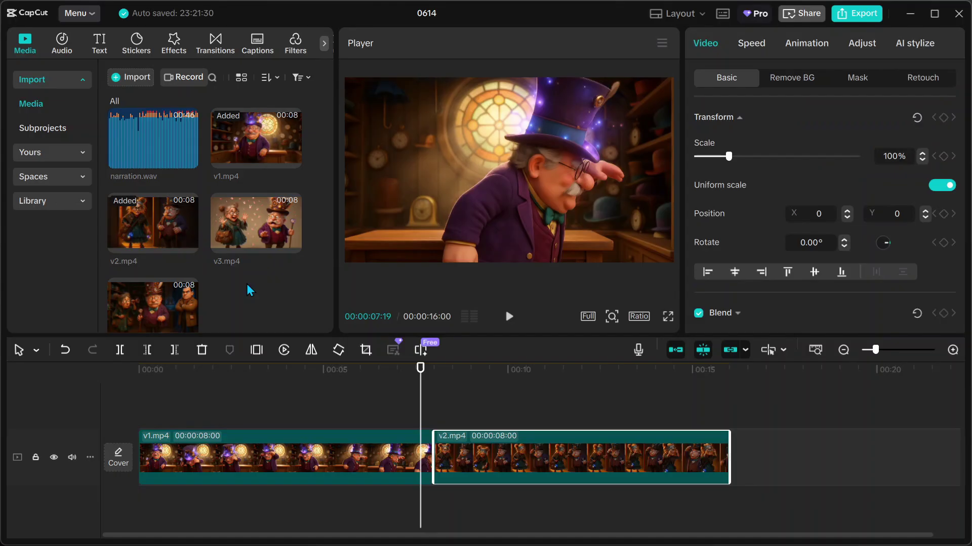
{"action": "left_click", "coordinate": [291, 243]}
{"action": "scroll", "coordinate": [253, 308], "scroll_direction": "down", "scroll_amount": 1}
{"action": "left_click", "coordinate": [188, 297]}
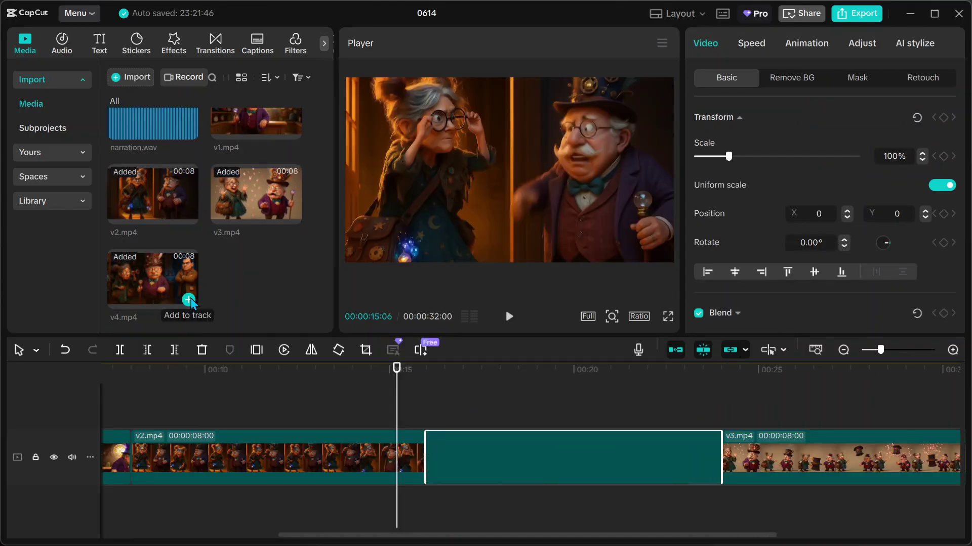
{"action": "left_click_drag", "start_coordinate": [153, 123], "coordinate": [130, 491]}
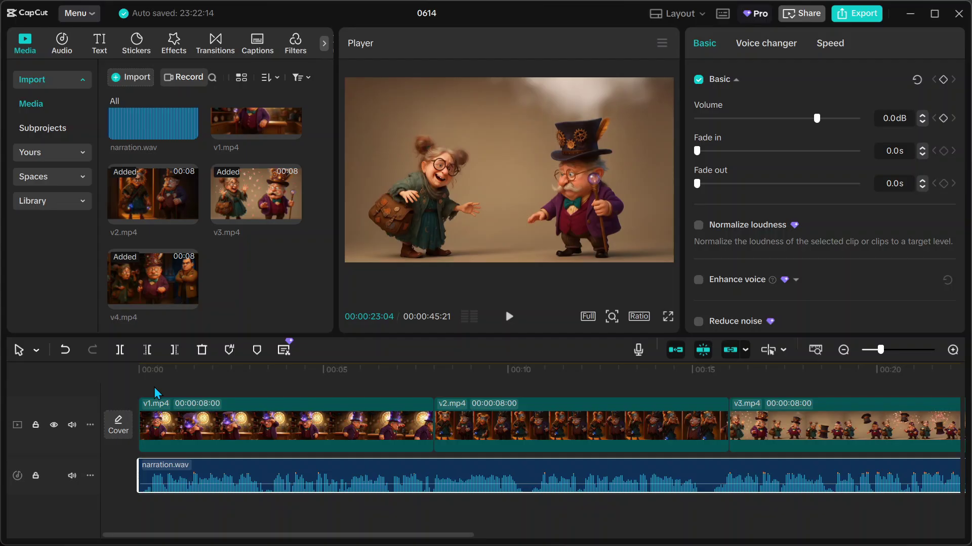
Preview the timeline from the start, then select the v1.mp4 clip.
{"action": "left_click", "coordinate": [154, 391]}
{"action": "left_click", "coordinate": [509, 316]}
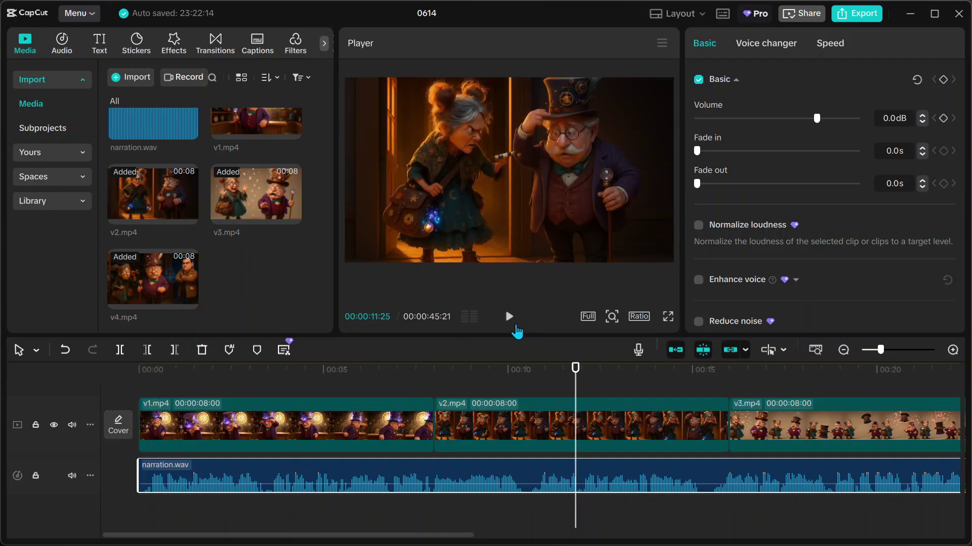
{"action": "left_click", "coordinate": [408, 431]}
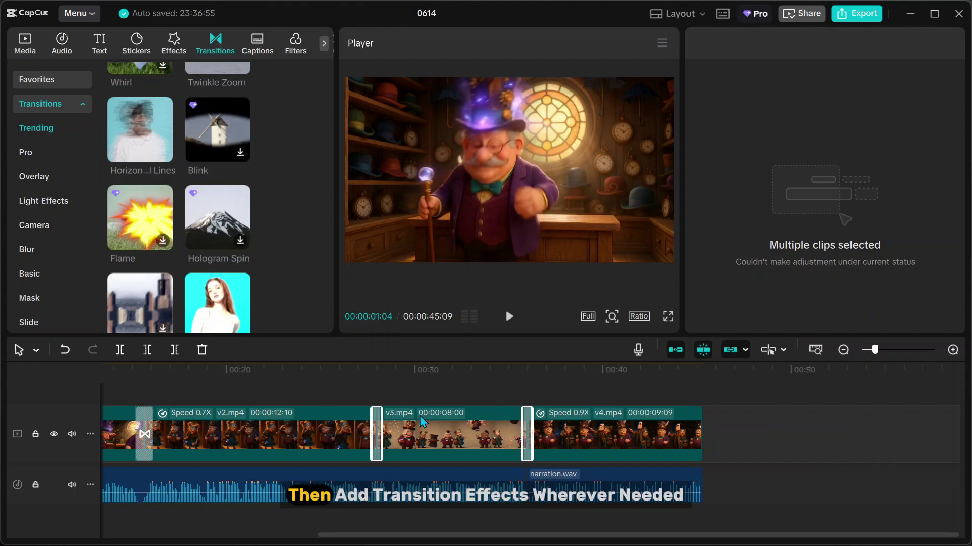
Select the transition between v3 and v4 and move the playhead to about 34 seconds.
{"action": "scroll", "coordinate": [423, 421], "scroll_direction": "left", "scroll_amount": 5}
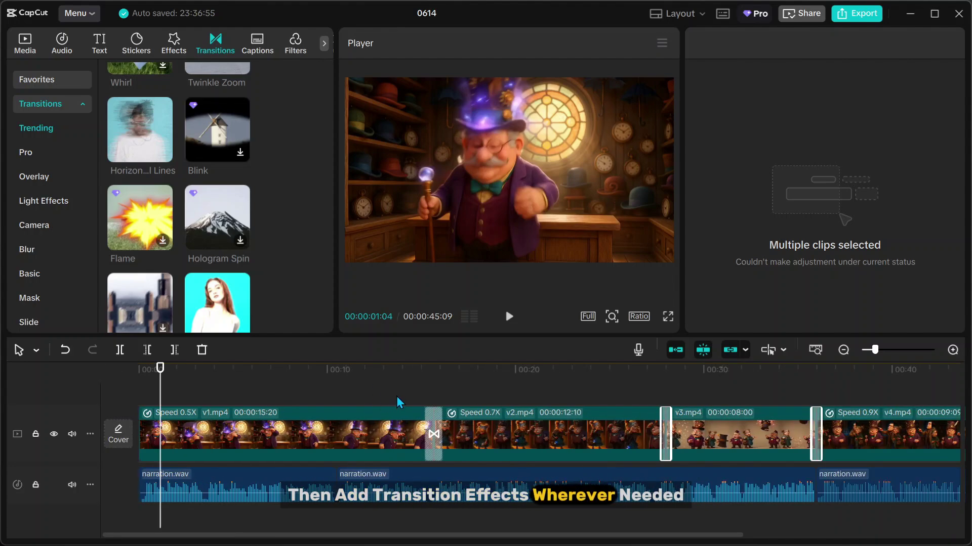
{"action": "left_click", "coordinate": [400, 402]}
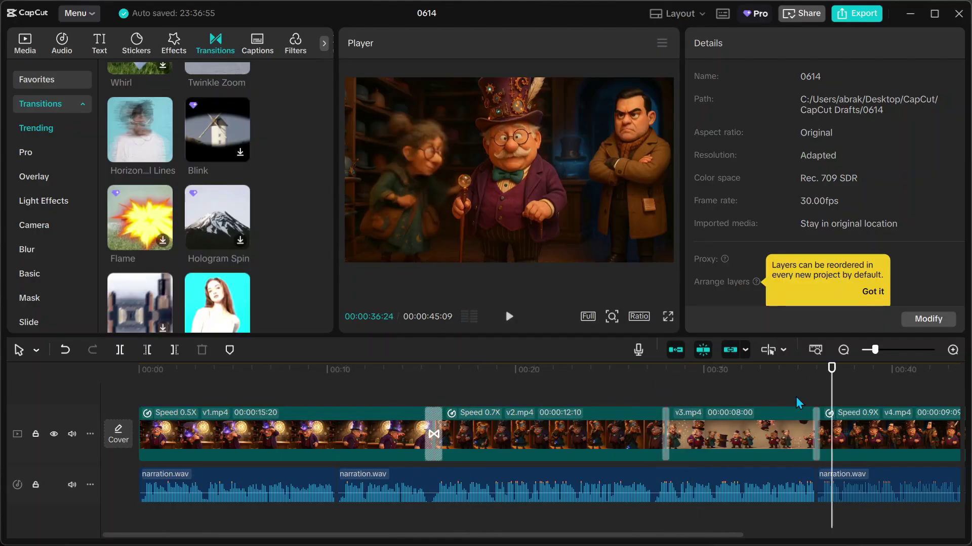
{"action": "left_click", "coordinate": [811, 433]}
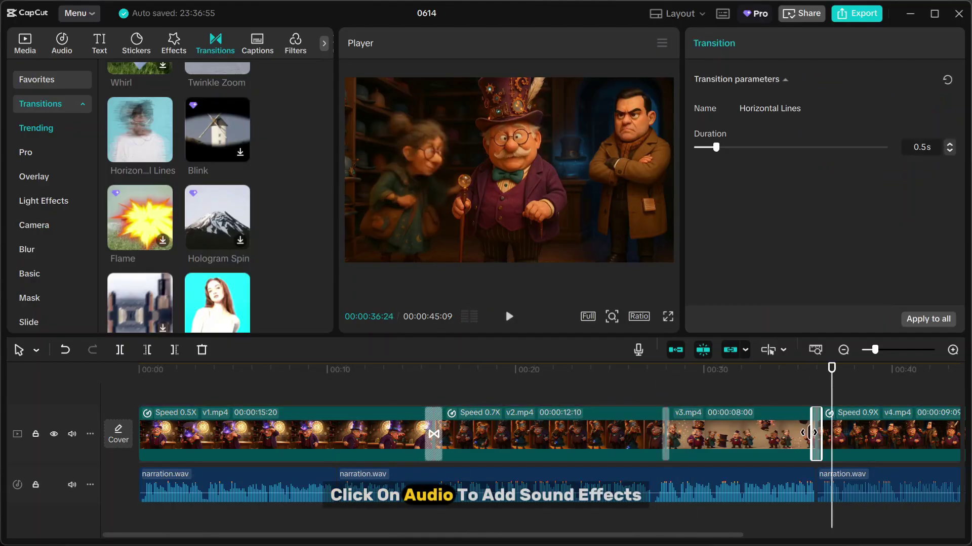
{"action": "left_click", "coordinate": [782, 395]}
Play back the timeline to check the suspense sound effects against the narration.
{"action": "key", "text": "space"}
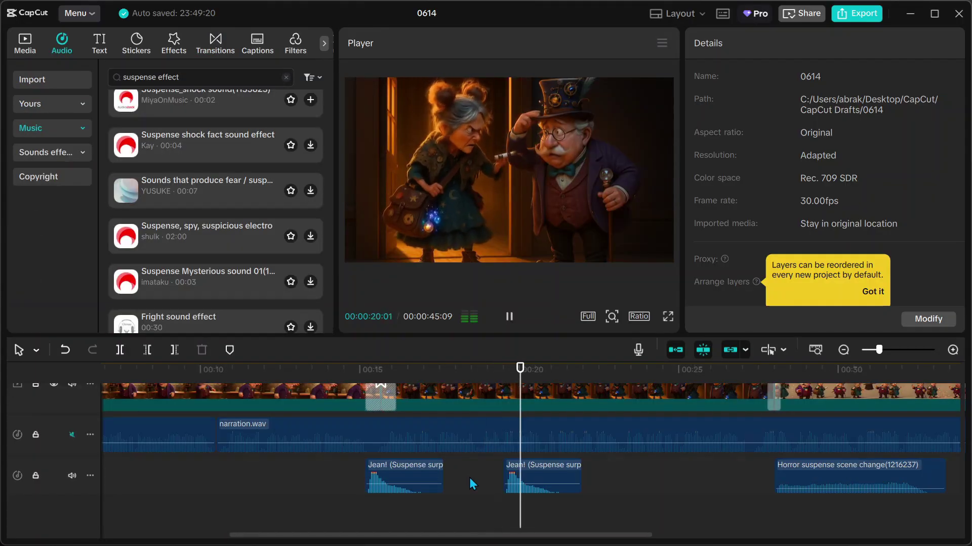
{"action": "key", "text": "Down"}
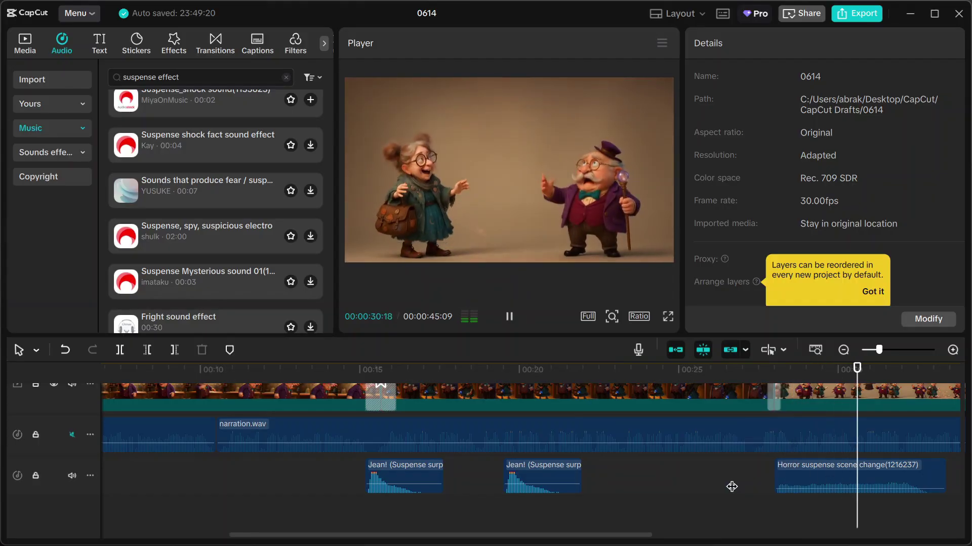
{"action": "key", "text": "space"}
{"action": "key", "text": "space"}
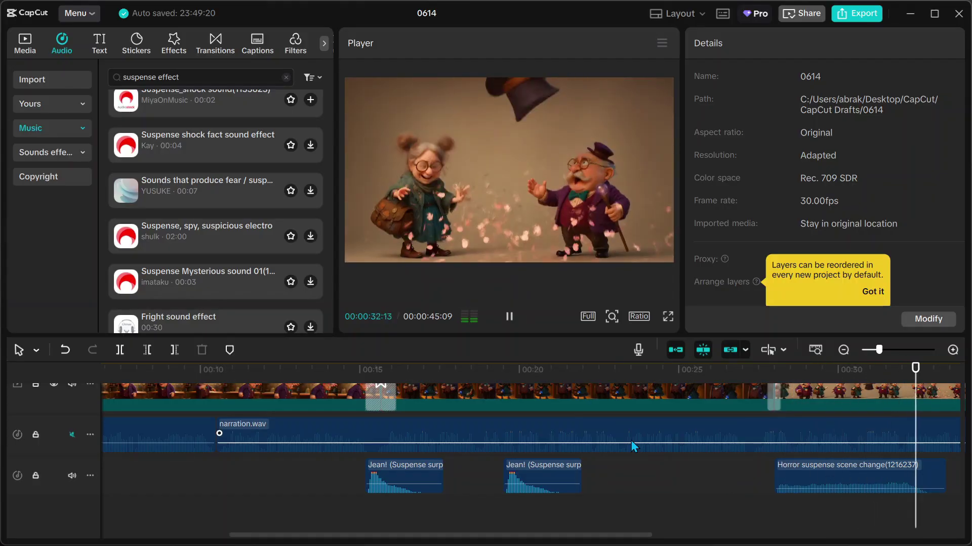
{"action": "key", "text": "space"}
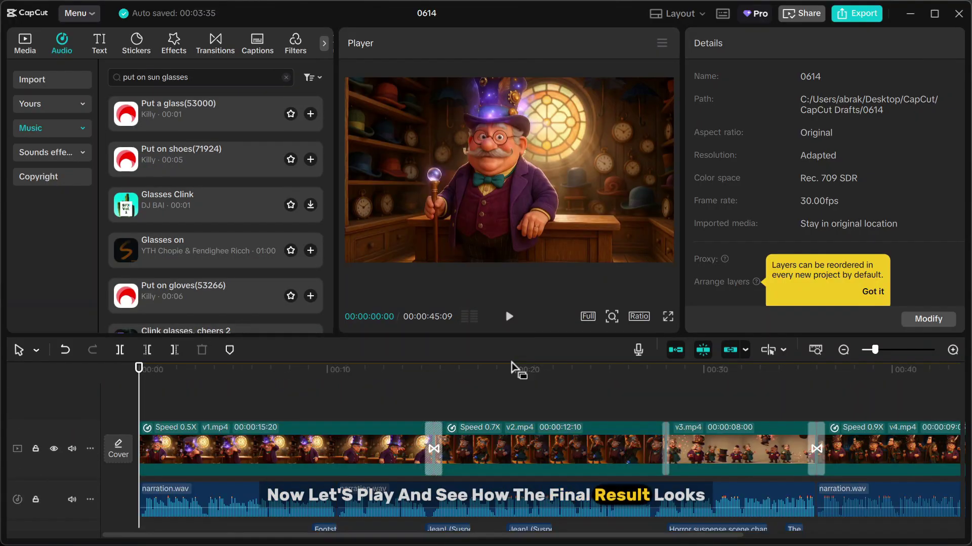
{"action": "key", "text": "space"}
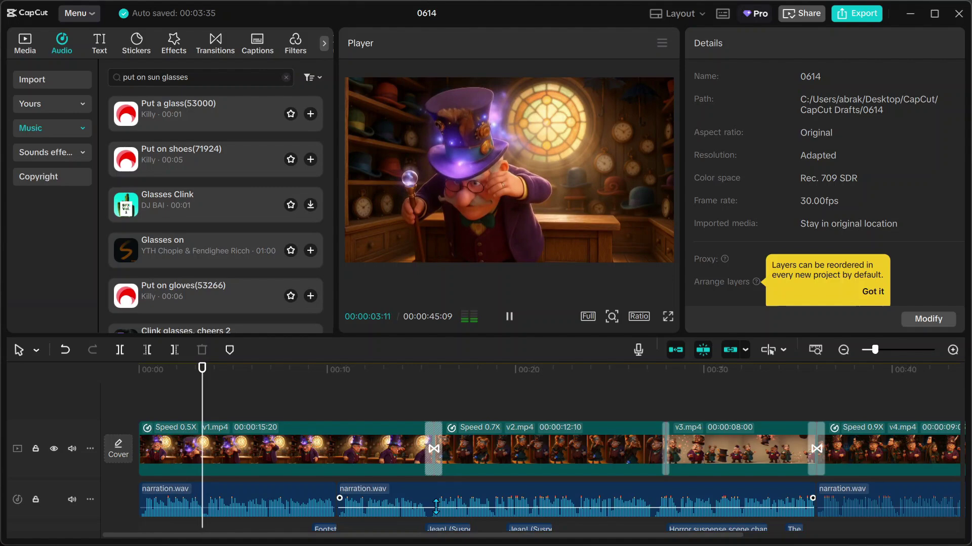
Lower the horror suspense sound effect's volume on the timeline.
{"action": "scroll", "coordinate": [435, 506], "scroll_direction": "down", "scroll_amount": 1}
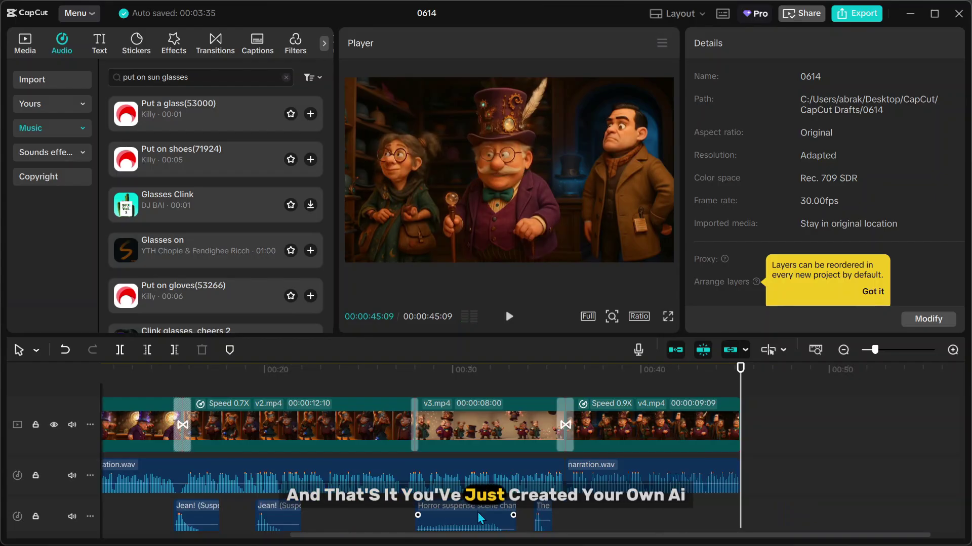
{"action": "left_click_drag", "start_coordinate": [480, 519], "coordinate": [490, 534]}
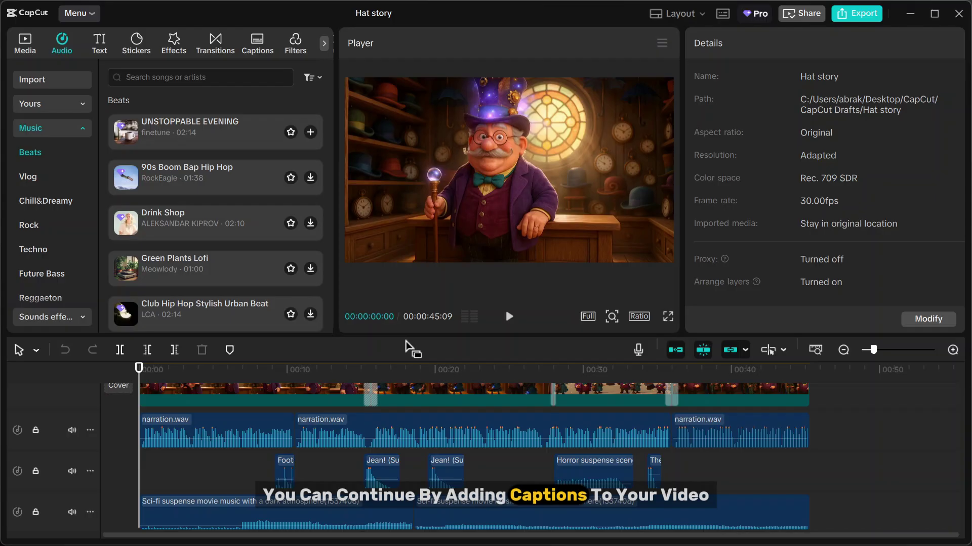
Generate English auto captions for the Hat story from its narration audio.
{"action": "left_click", "coordinate": [257, 43]}
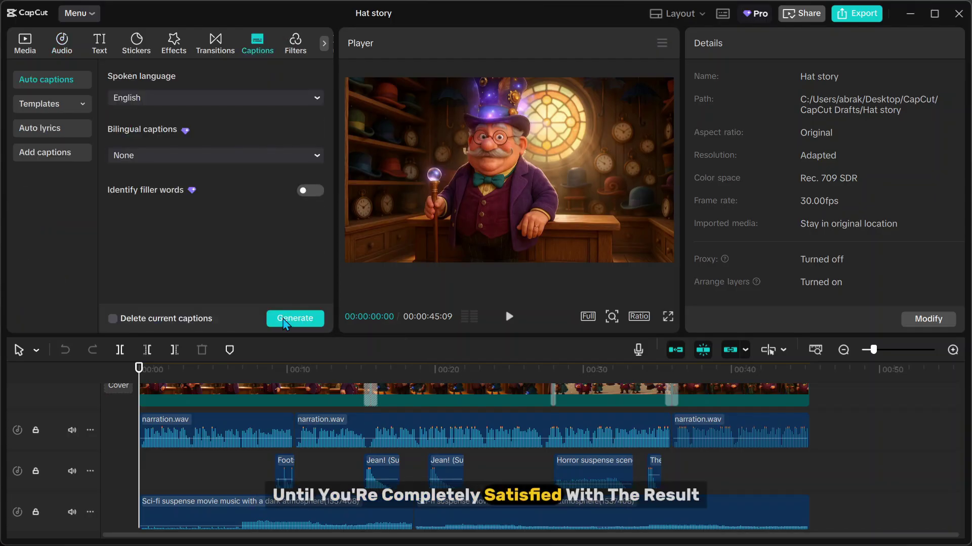
{"action": "left_click", "coordinate": [284, 319]}
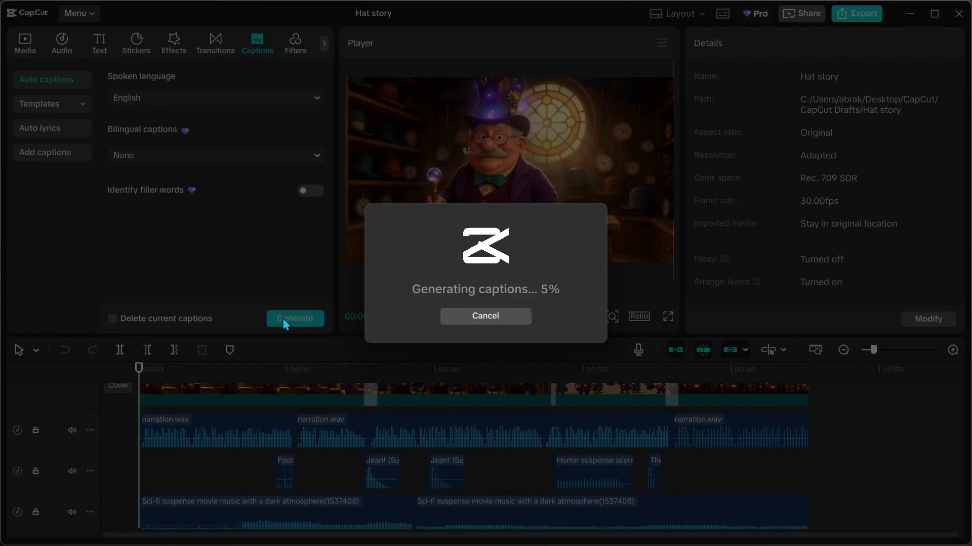